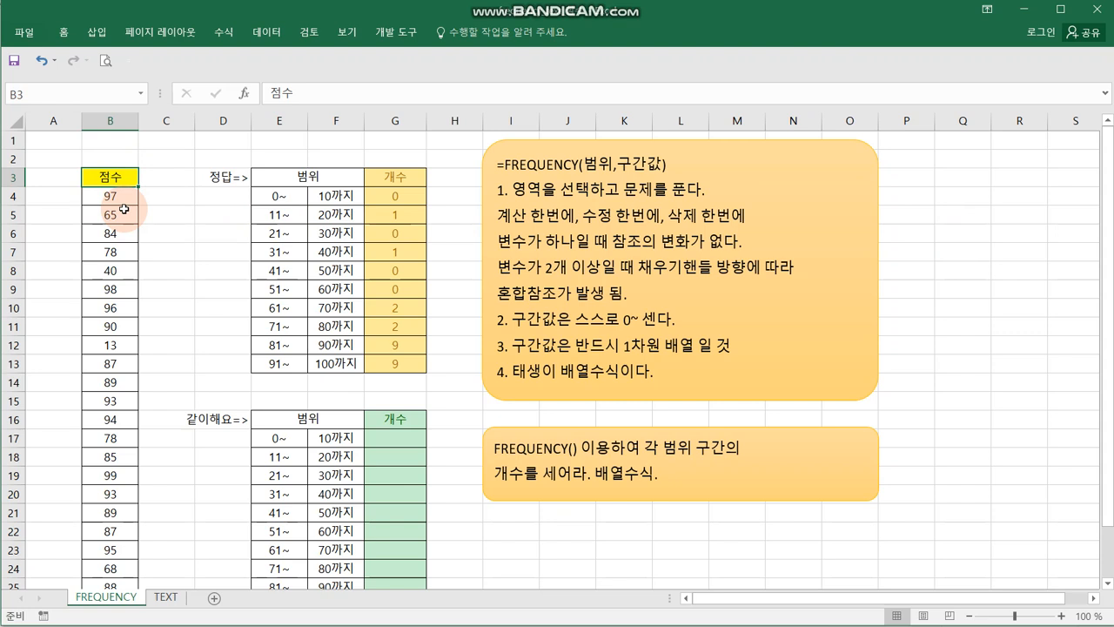
- Examine the scores in column B, the range limits in the answer table and the first usage note about selecting the area
{"action": "left_click", "coordinate": [276, 215]}
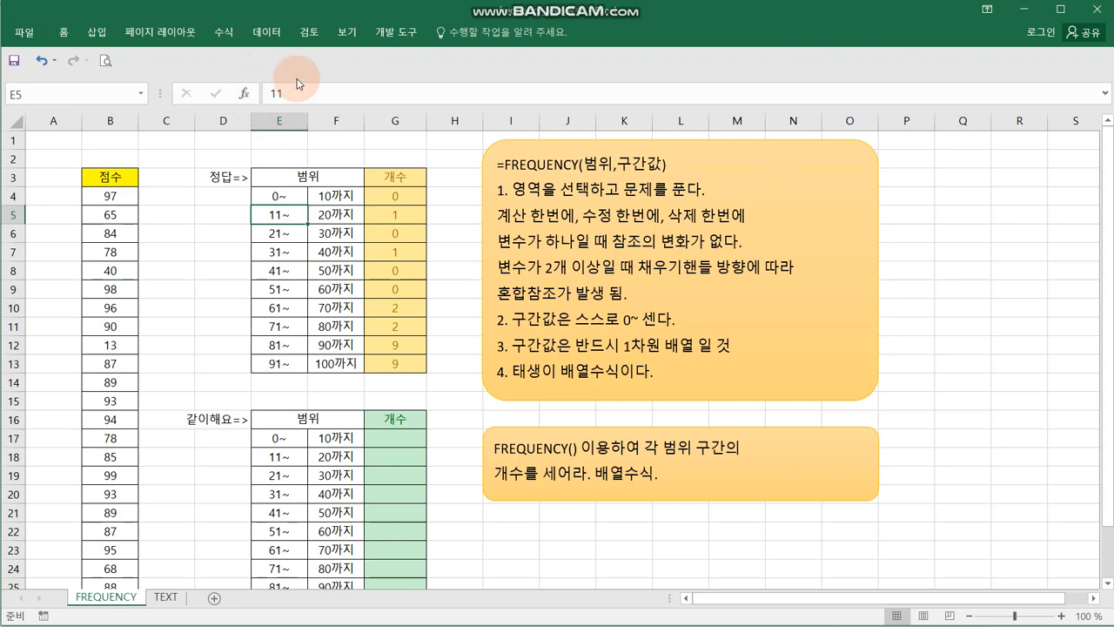
{"action": "left_click", "coordinate": [335, 309]}
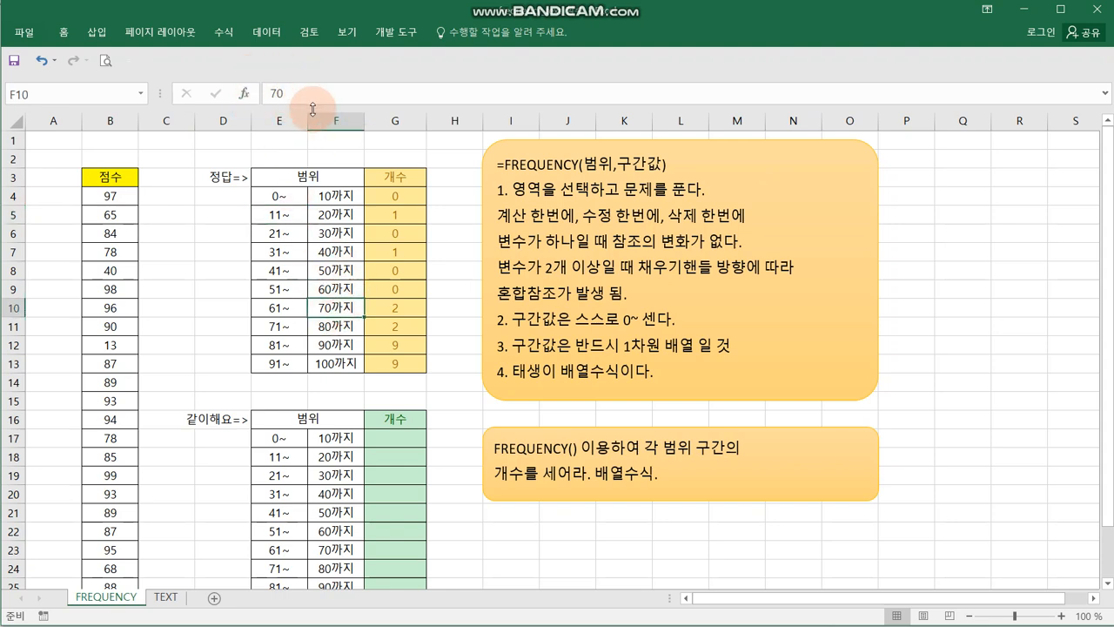
{"action": "left_click_drag", "start_coordinate": [109, 215], "coordinate": [121, 362]}
{"action": "left_click", "coordinate": [178, 270]}
{"action": "left_click_drag", "start_coordinate": [265, 196], "coordinate": [333, 215]}
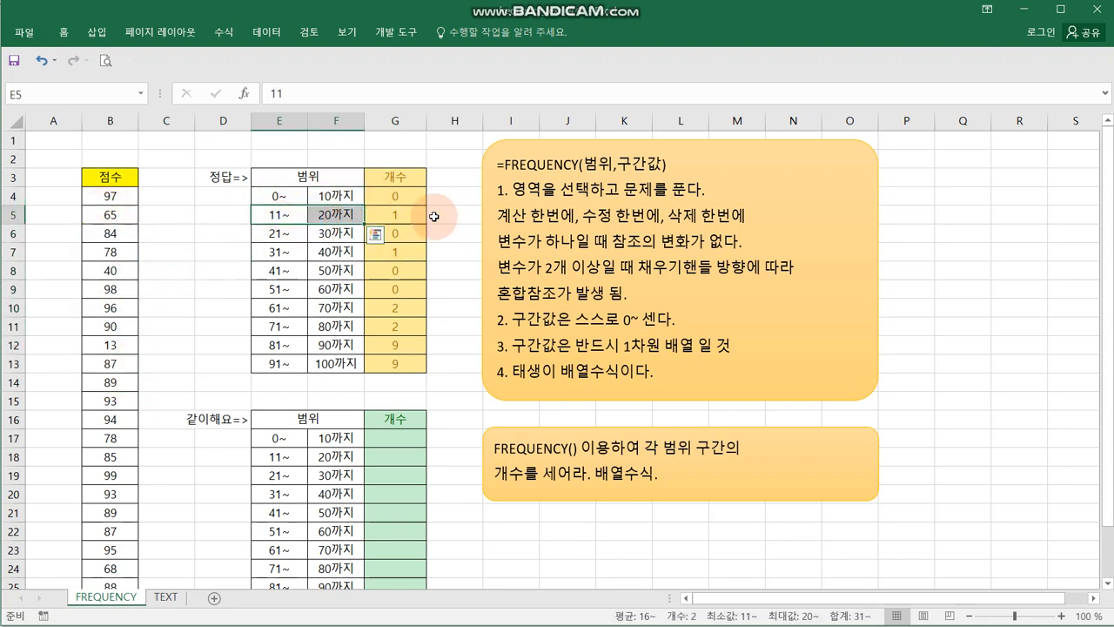
{"action": "left_click", "coordinate": [277, 369]}
{"action": "left_click_drag", "start_coordinate": [298, 368], "coordinate": [326, 368]}
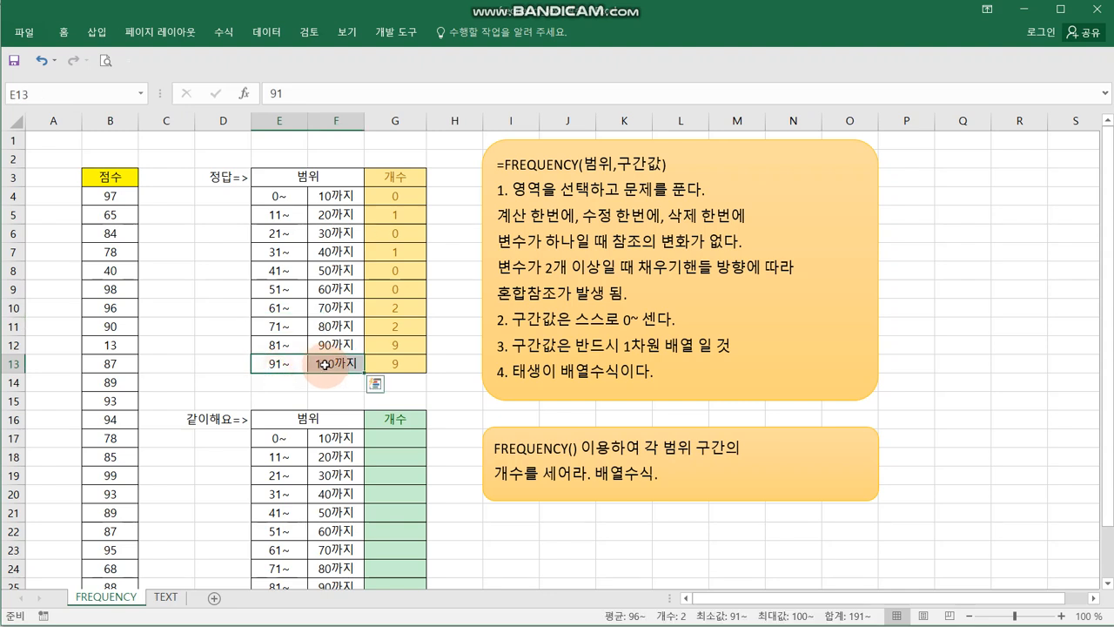
{"action": "left_click", "coordinate": [186, 298]}
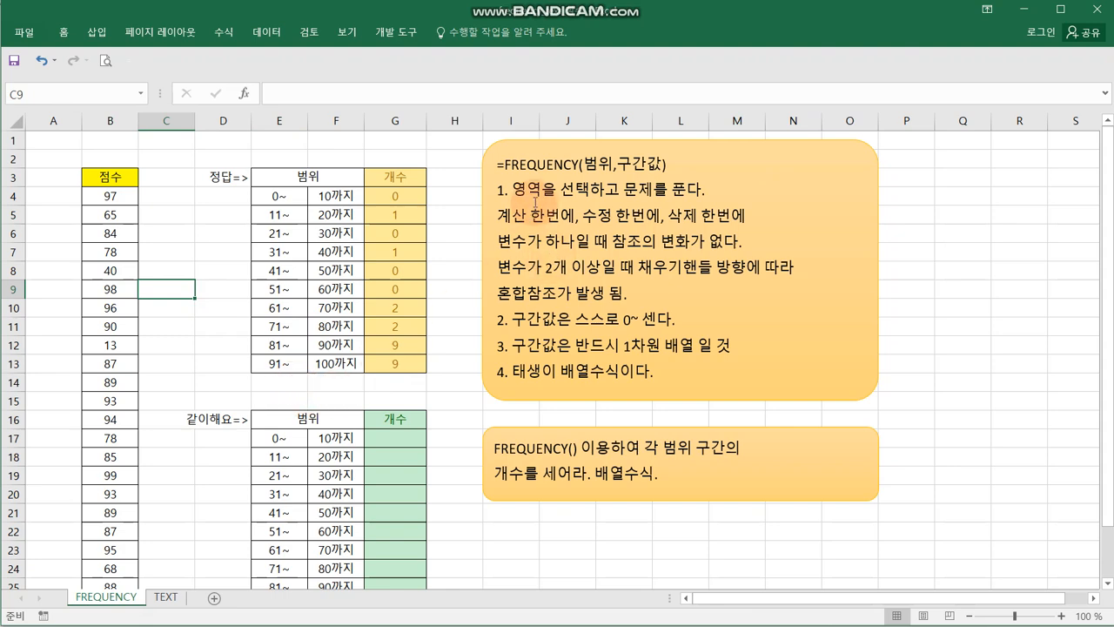
{"action": "left_click_drag", "start_coordinate": [513, 190], "coordinate": [622, 190]}
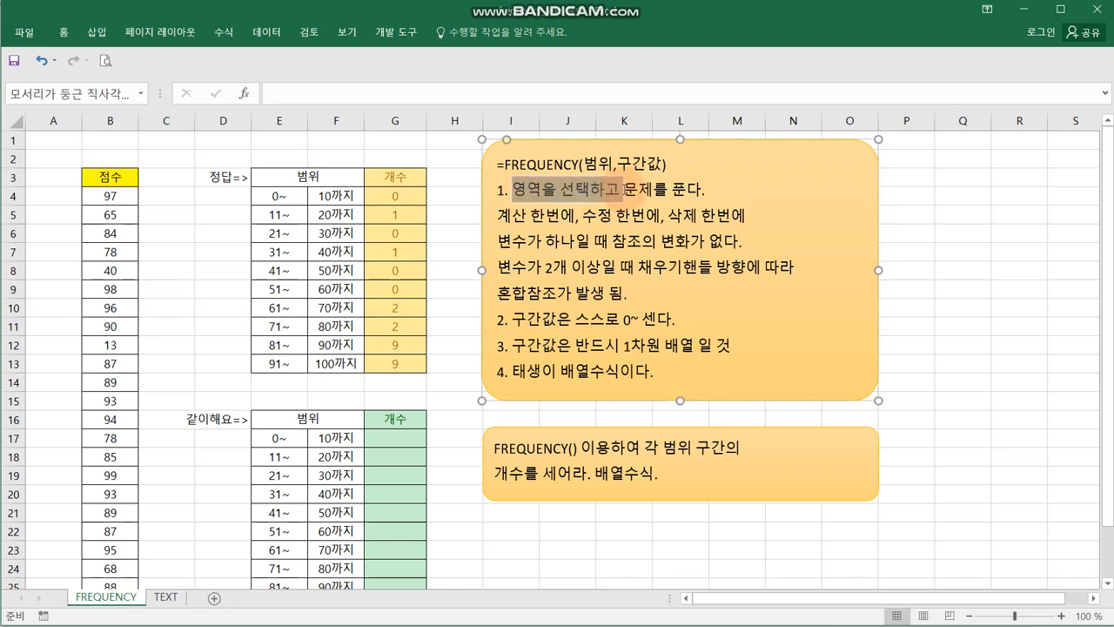
- Examine the empty count cells G17:G26 and the range limits beside them in the practice table
{"action": "left_click_drag", "start_coordinate": [394, 435], "coordinate": [397, 545]}
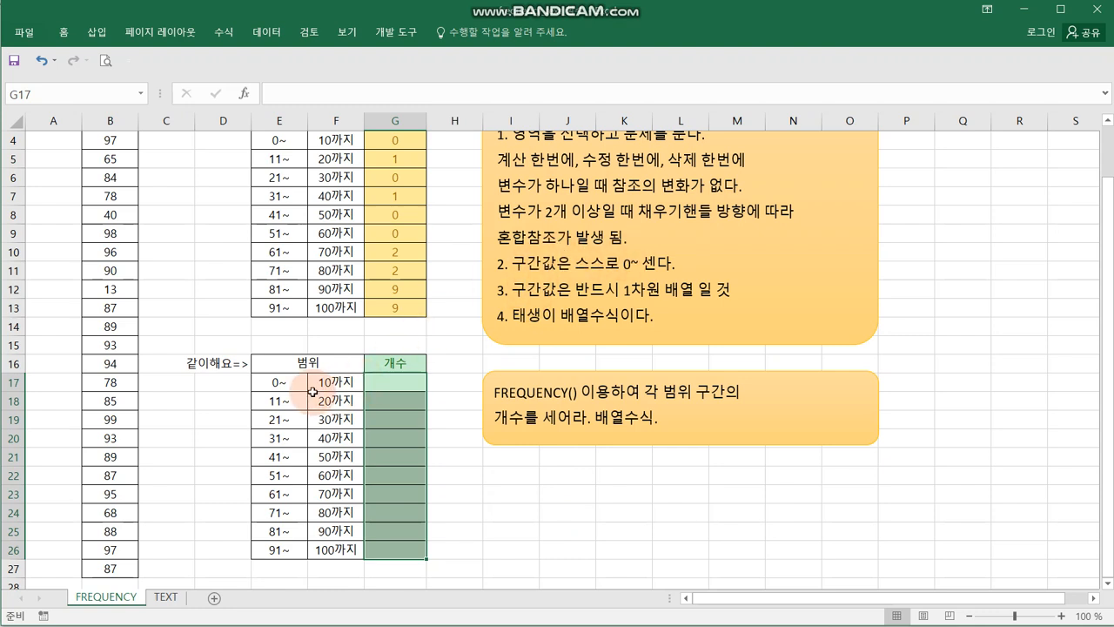
{"action": "left_click_drag", "start_coordinate": [300, 383], "coordinate": [322, 571]}
{"action": "left_click", "coordinate": [510, 483]}
{"action": "left_click_drag", "start_coordinate": [323, 383], "coordinate": [336, 547]}
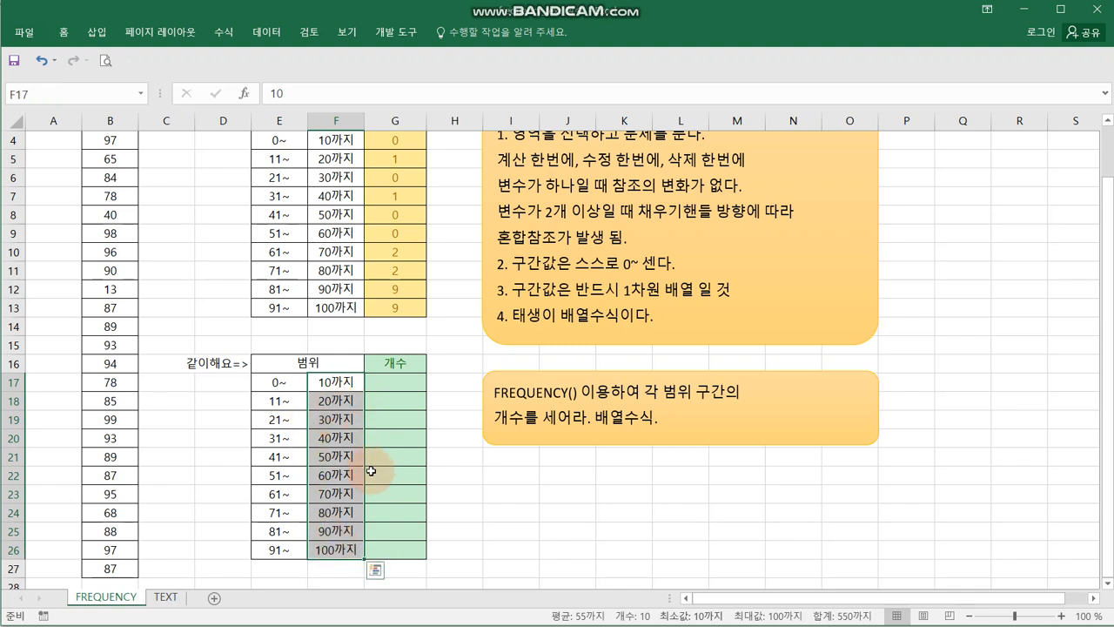
- Clear the lower limits in E17:E26, and undo the deletion
{"action": "left_click_drag", "start_coordinate": [278, 384], "coordinate": [281, 564]}
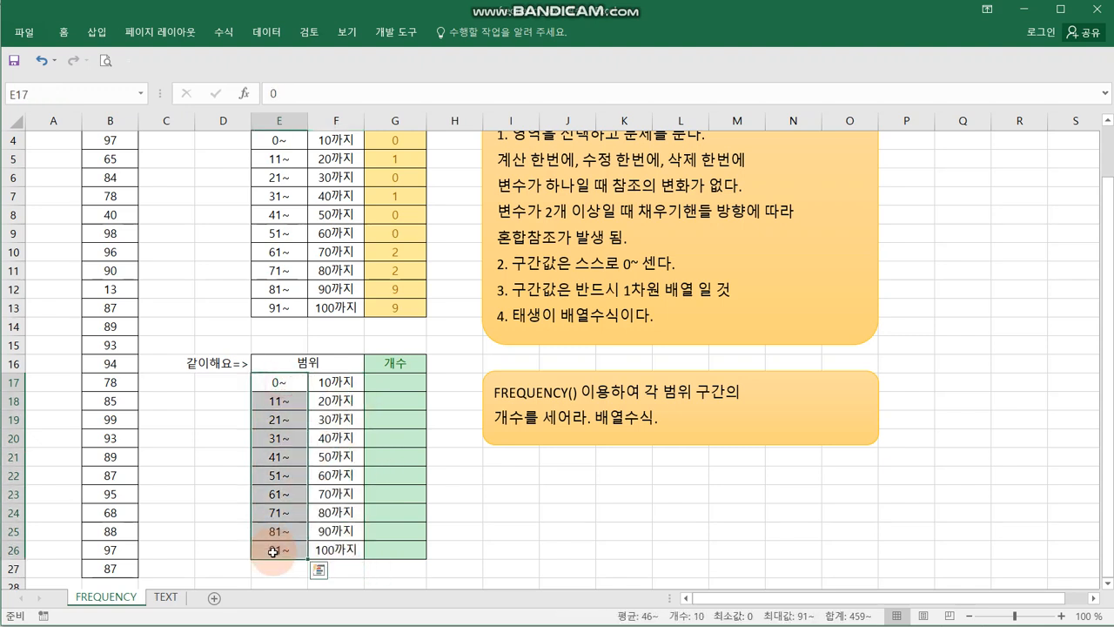
{"action": "left_click", "coordinate": [545, 539]}
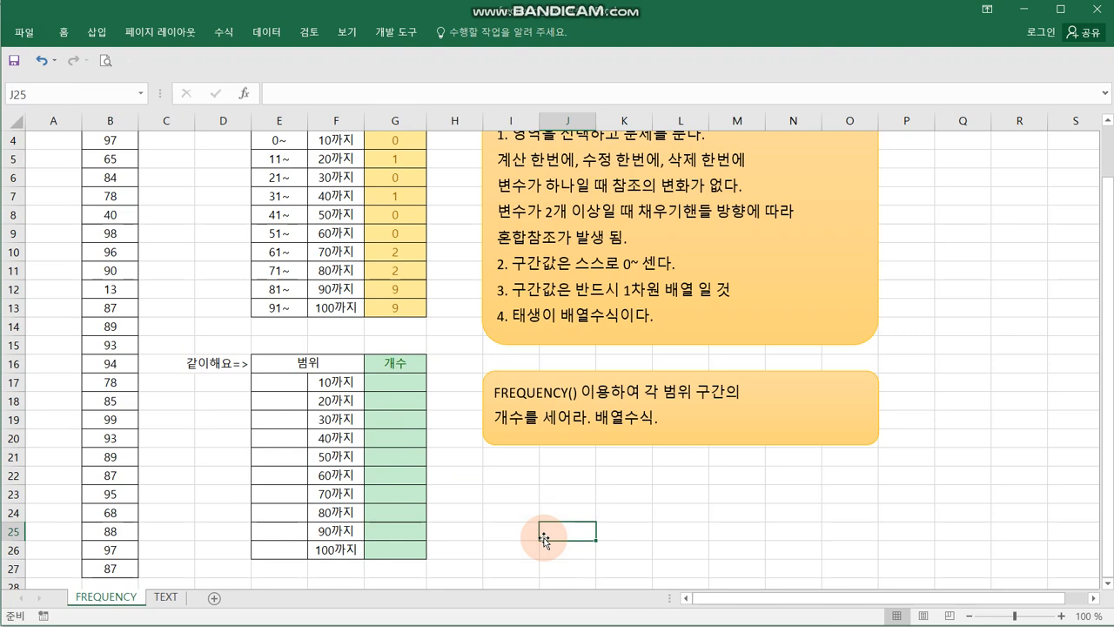
{"action": "key", "text": "ctrl+z"}
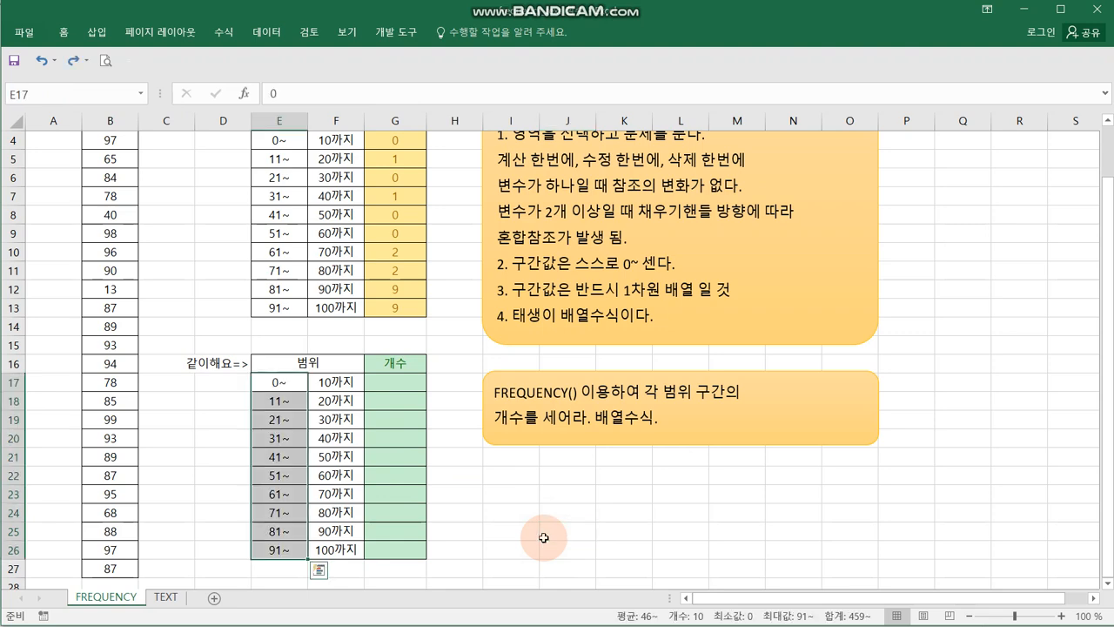
{"action": "left_click", "coordinate": [543, 538]}
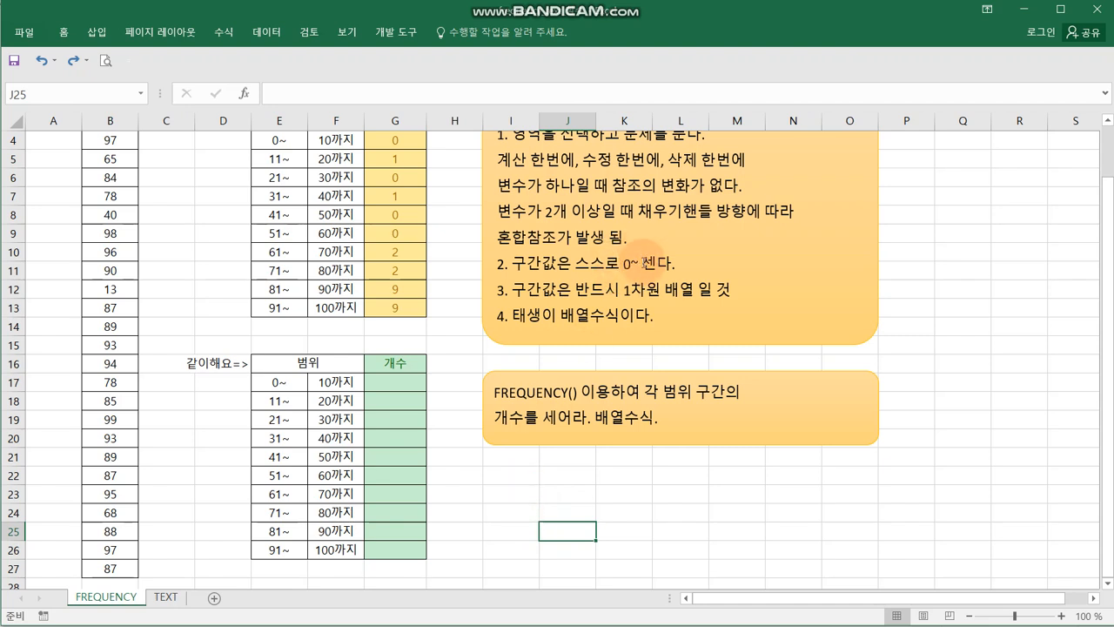
- Start a FREQUENCY formula across the count cells G17:G26 and open its function arguments
{"action": "left_click_drag", "start_coordinate": [335, 381], "coordinate": [337, 562]}
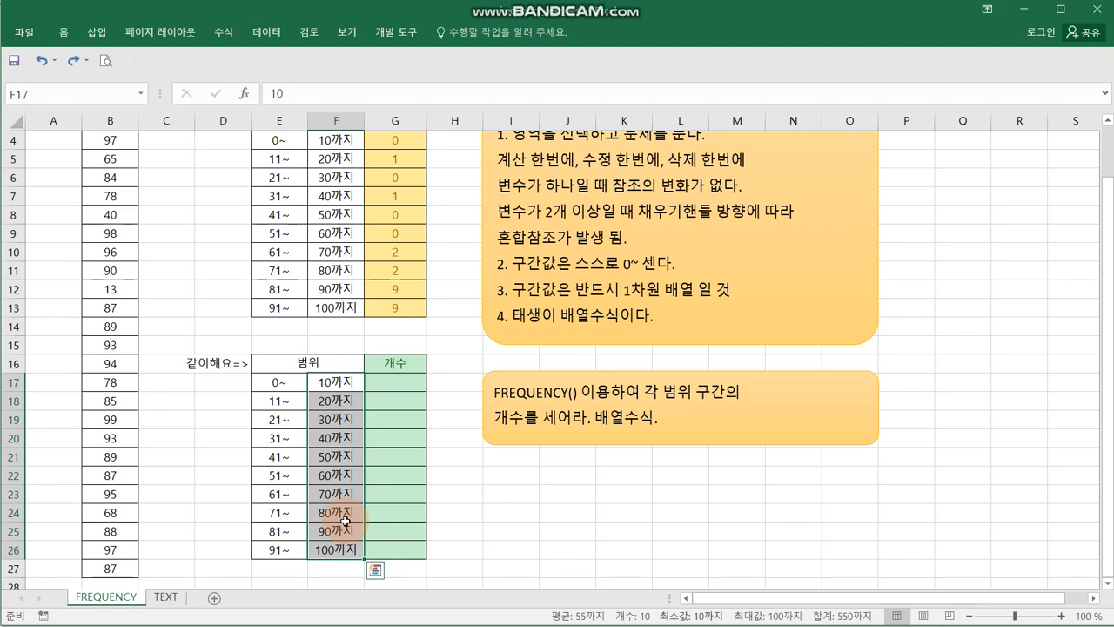
{"action": "left_click_drag", "start_coordinate": [442, 476], "coordinate": [483, 477]}
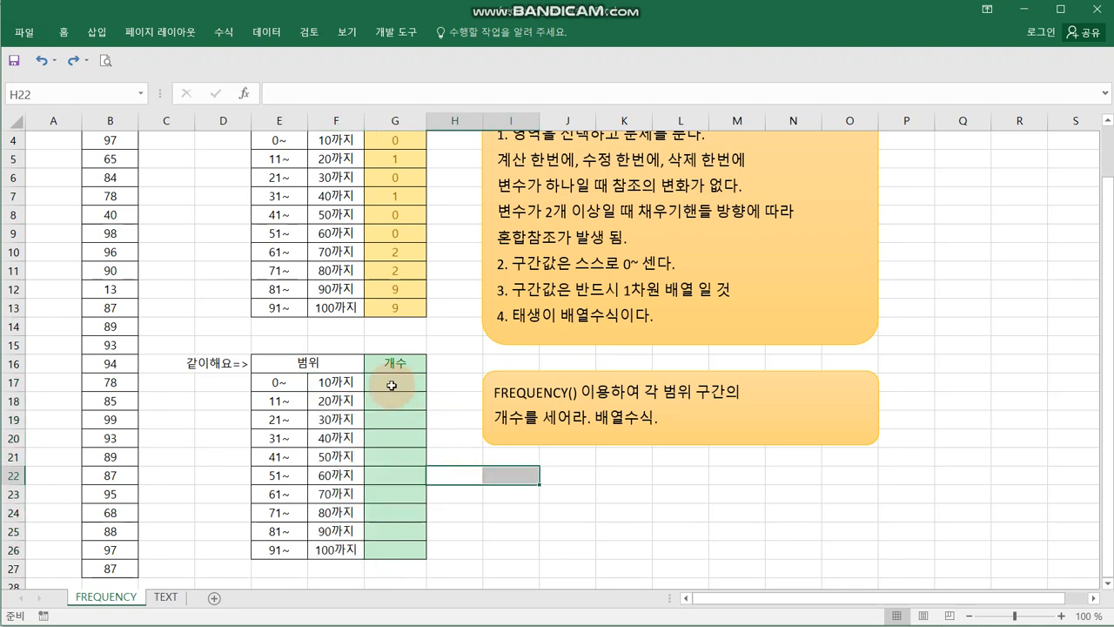
{"action": "left_click_drag", "start_coordinate": [390, 384], "coordinate": [390, 547]}
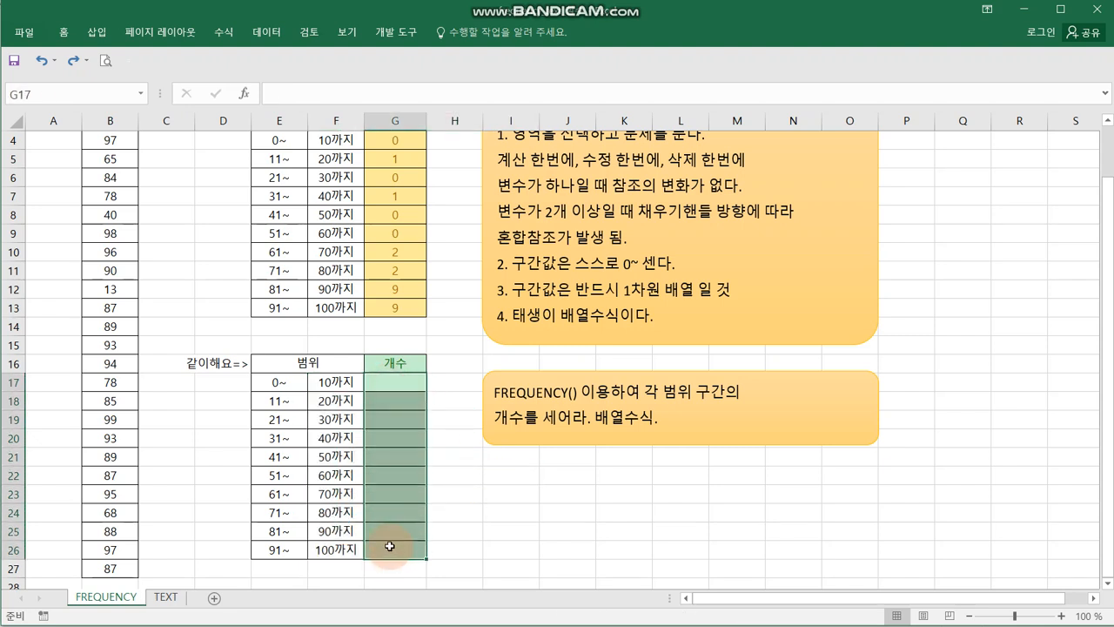
{"action": "type", "text": "=fre"}
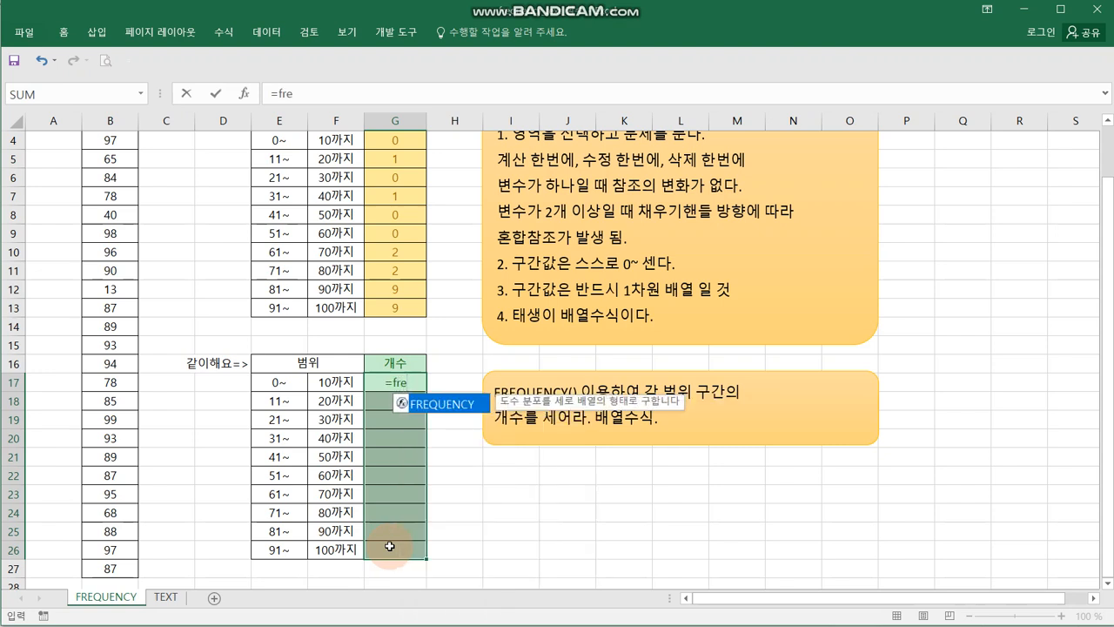
{"action": "key", "text": "Tab"}
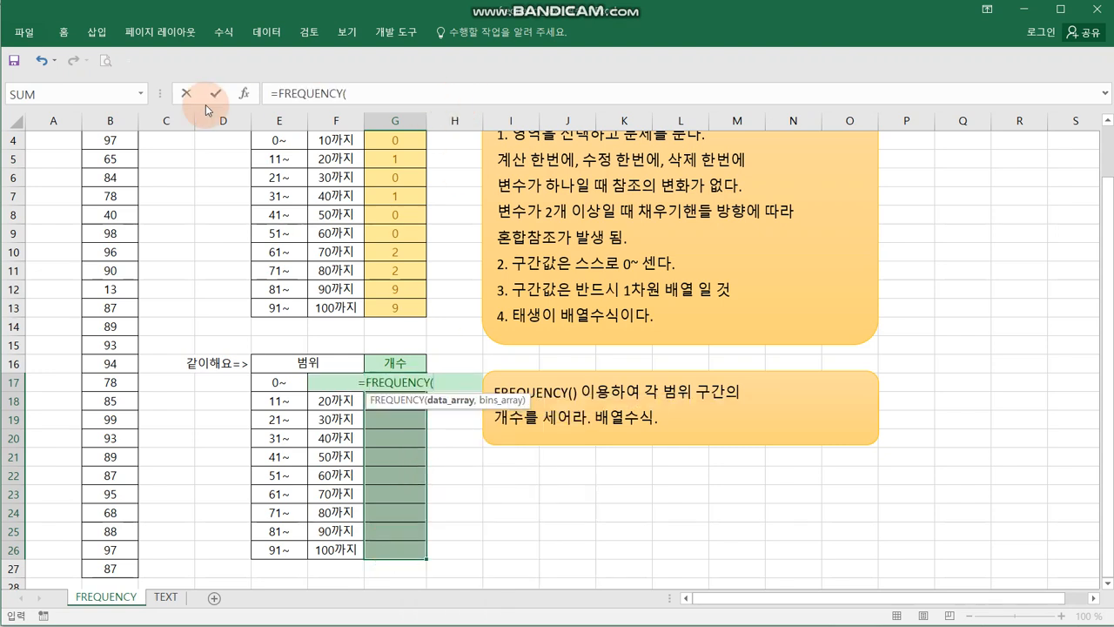
{"action": "left_click", "coordinate": [246, 93]}
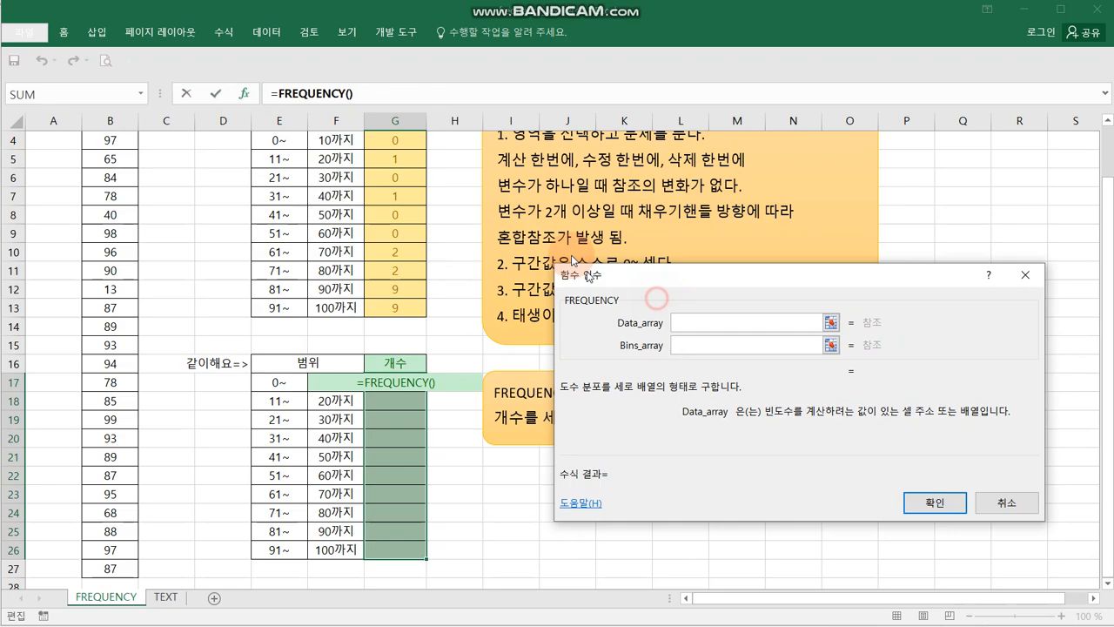
- Set Data_array to B4:B27 and Bins_array to F17:F26, and enter the FREQUENCY function as an array formula
{"action": "scroll", "coordinate": [271, 237], "scroll_direction": "up", "scroll_amount": 1}
{"action": "left_click_drag", "start_coordinate": [109, 195], "coordinate": [128, 548]}
{"action": "scroll", "coordinate": [236, 498], "scroll_direction": "up", "scroll_amount": 2}
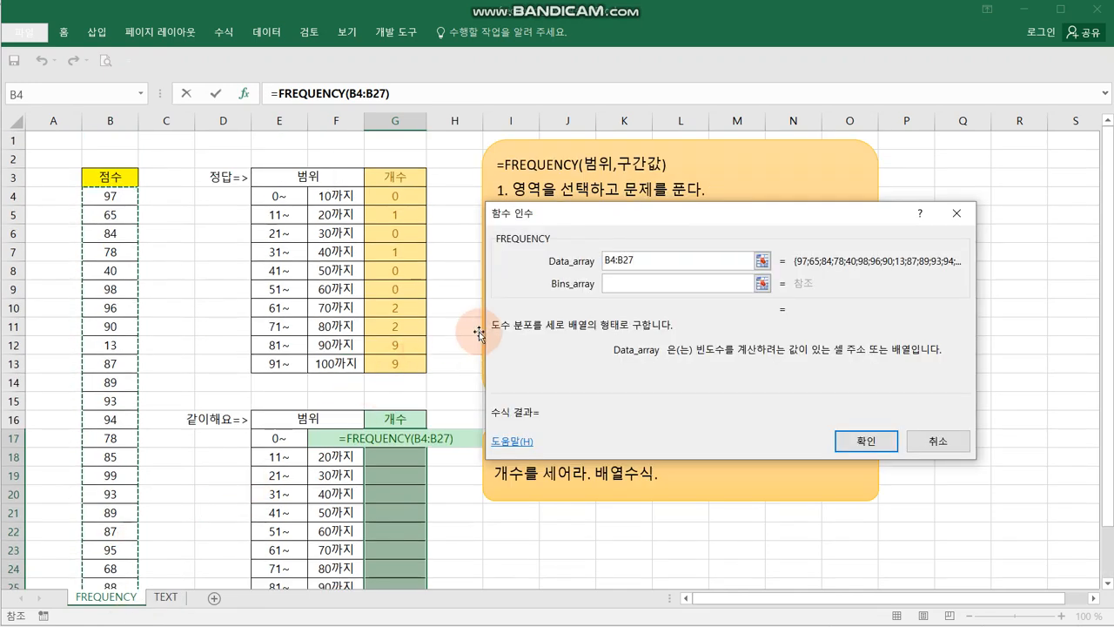
{"action": "left_click", "coordinate": [632, 284]}
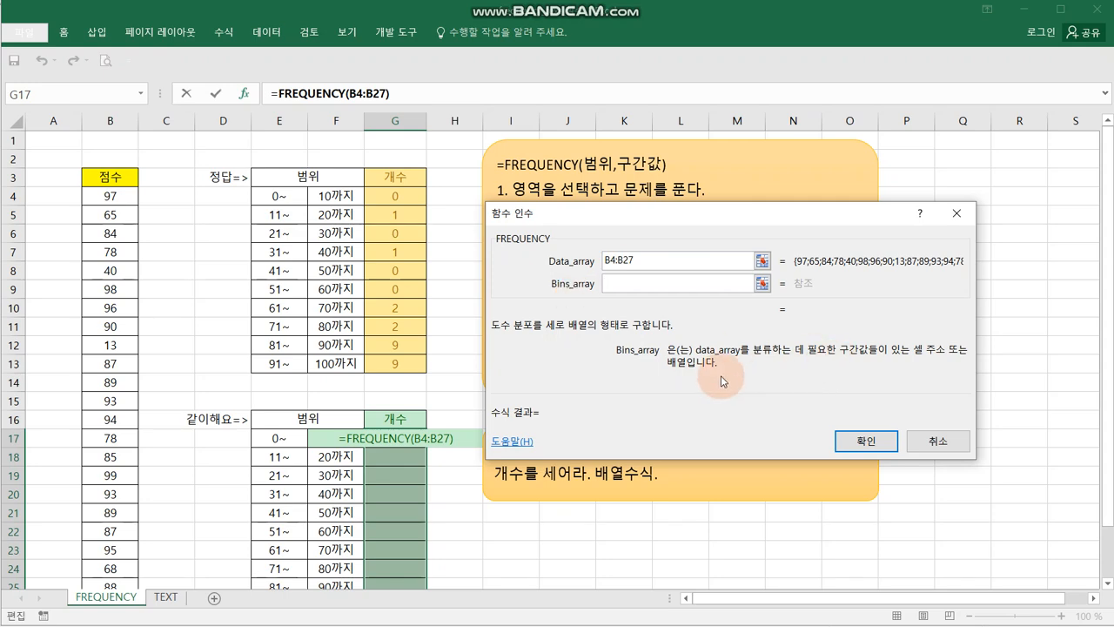
{"action": "scroll", "coordinate": [721, 381], "scroll_direction": "down", "scroll_amount": 1}
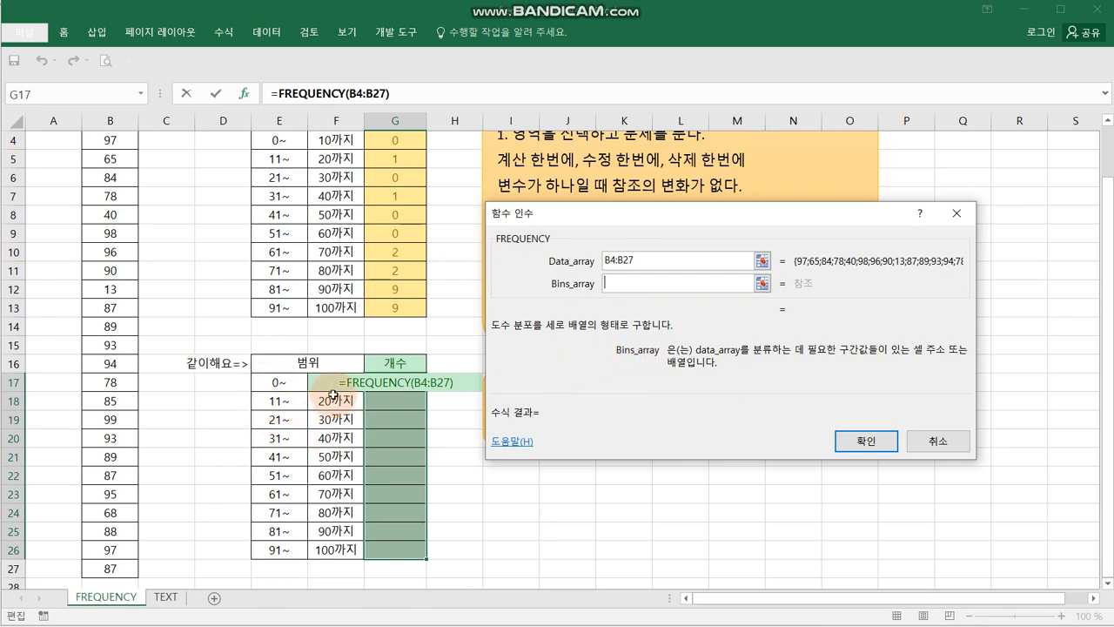
{"action": "left_click_drag", "start_coordinate": [329, 383], "coordinate": [346, 545]}
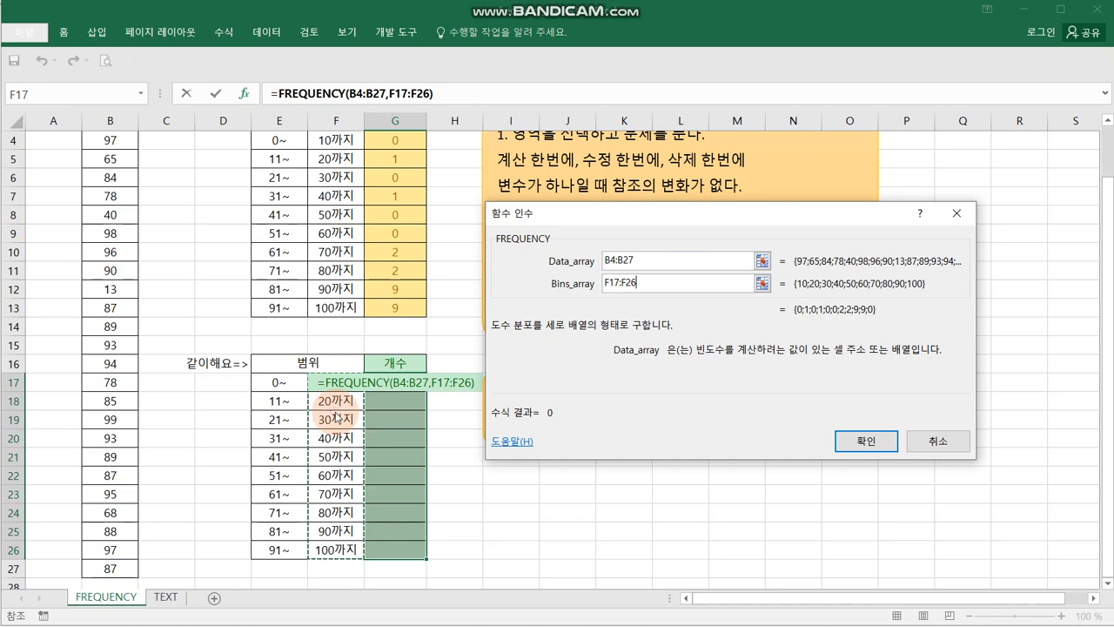
{"action": "key", "text": "ctrl+shift+Return"}
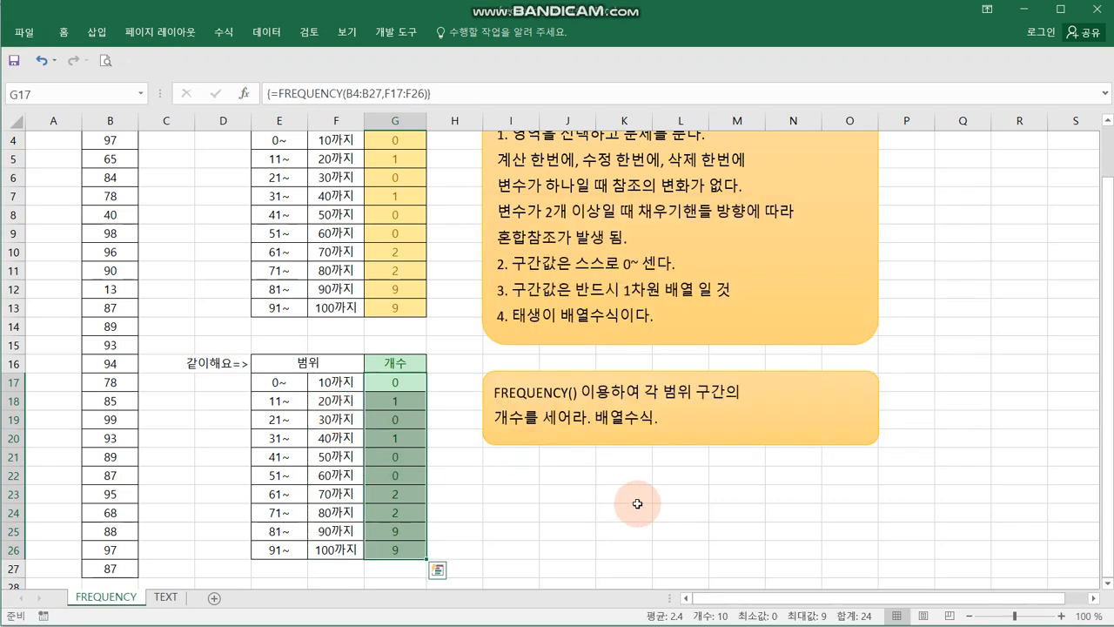
- Compare the number of scores in B4:B27 with the sum of the counts in G17:G26
{"action": "scroll", "coordinate": [239, 356], "scroll_direction": "up", "scroll_amount": 1}
{"action": "left_click_drag", "start_coordinate": [110, 196], "coordinate": [99, 545]}
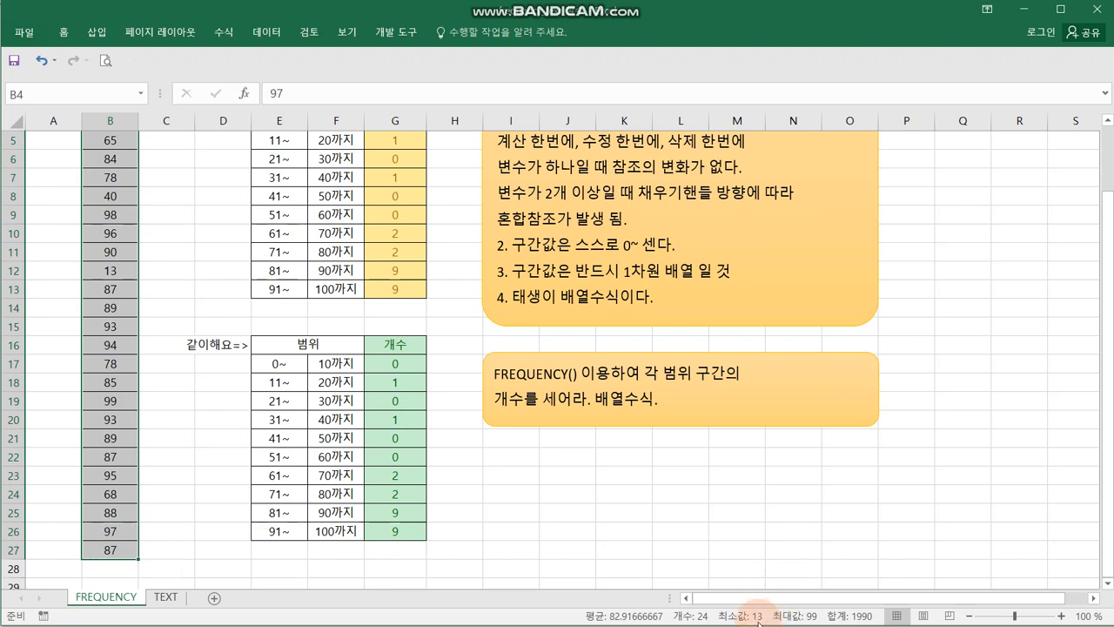
{"action": "left_click", "coordinate": [400, 364]}
{"action": "left_click_drag", "start_coordinate": [399, 426], "coordinate": [400, 531]}
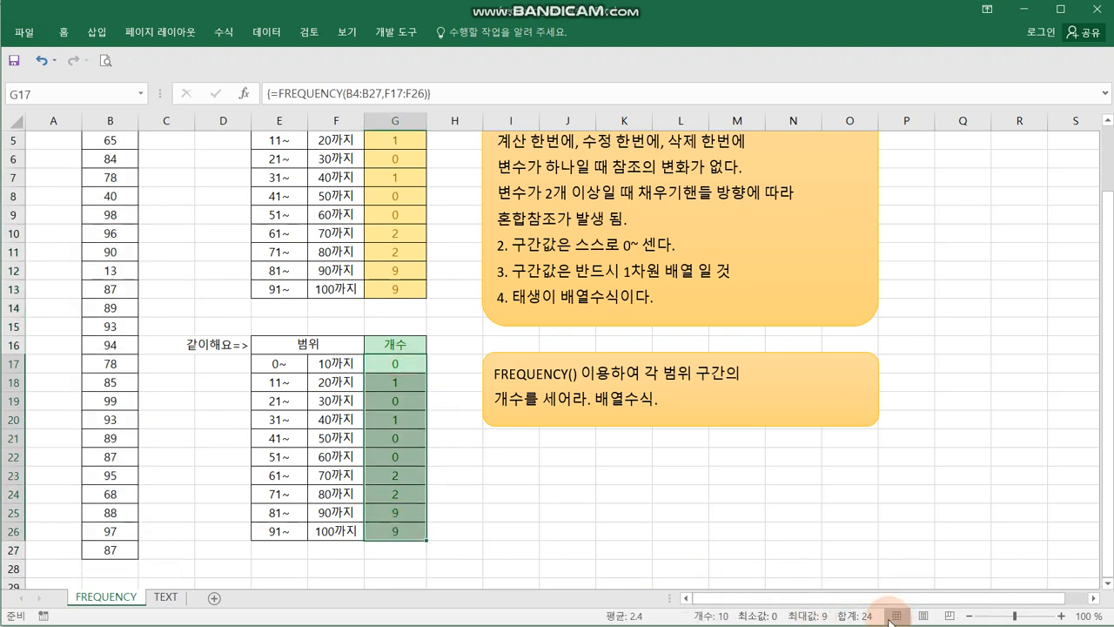
{"action": "left_click", "coordinate": [620, 516]}
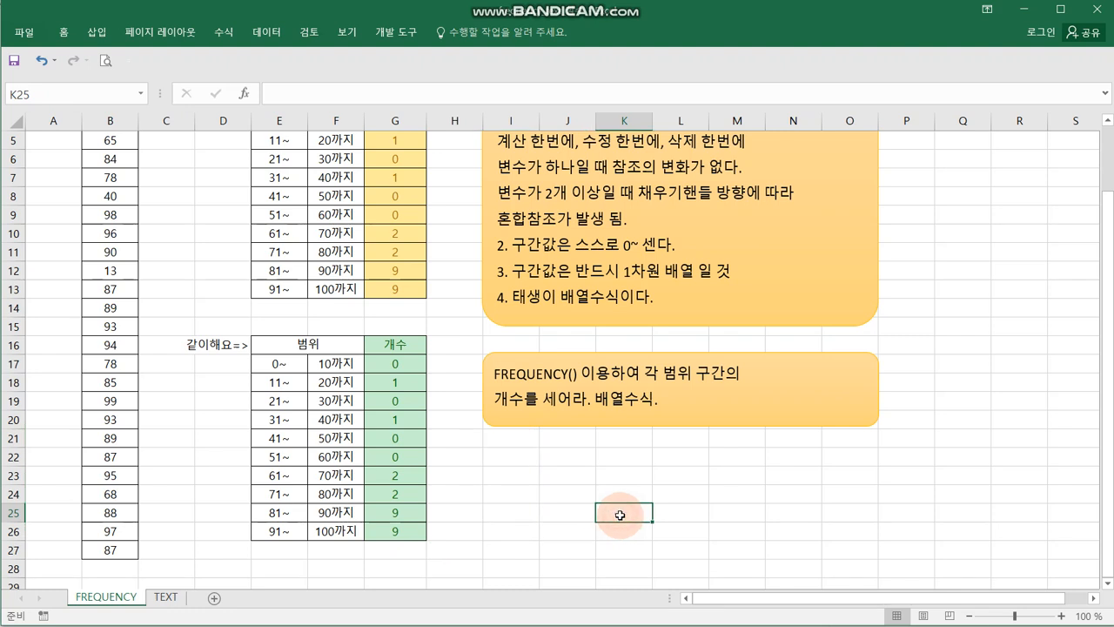
- Delete the array formula from the practice table's count cells G17:G26
{"action": "left_click_drag", "start_coordinate": [406, 360], "coordinate": [405, 523]}
{"action": "key", "text": "Delete"}
{"action": "left_click", "coordinate": [490, 485]}
{"action": "left_click_drag", "start_coordinate": [406, 362], "coordinate": [395, 528]}
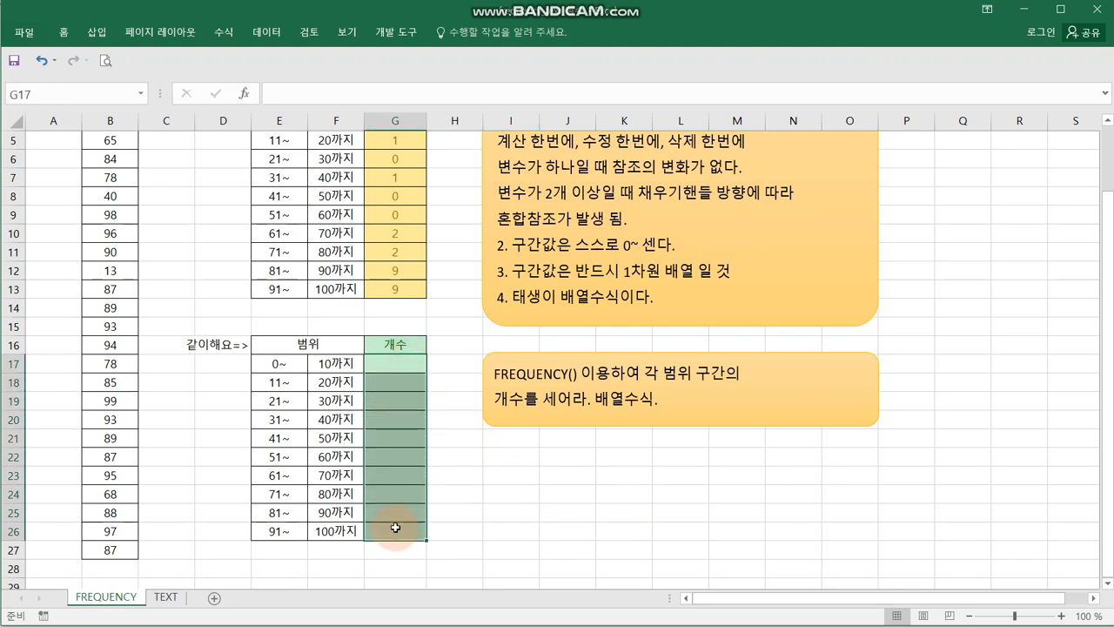
- Enter =FREQUENCY(B4:B27,F17:F26) as an array formula in G17 alone and fill it down through G26
{"action": "left_click", "coordinate": [412, 360]}
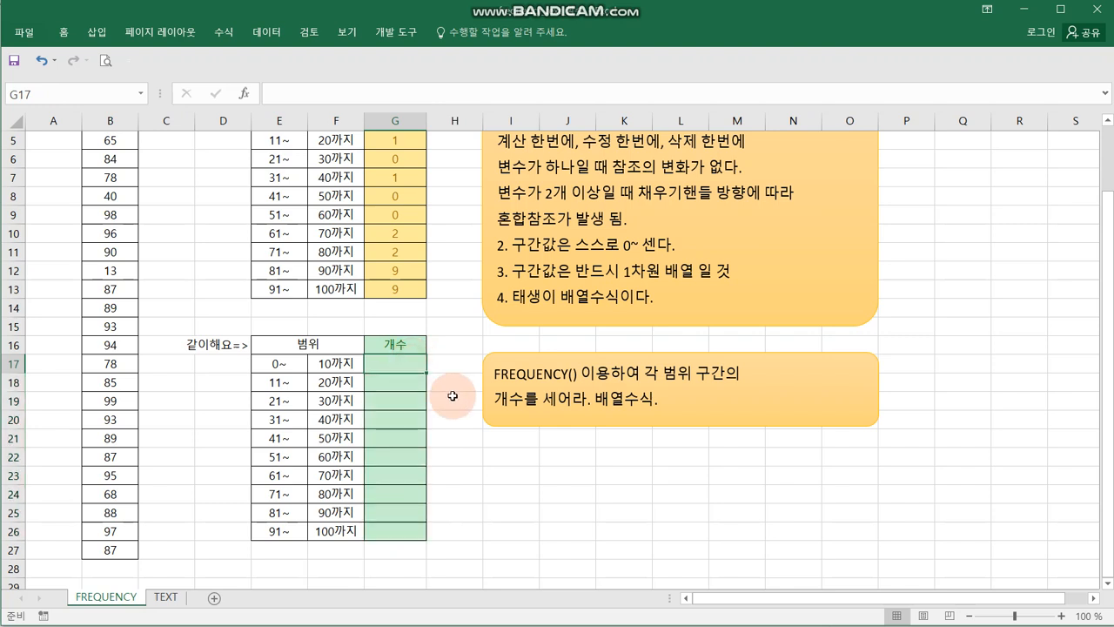
{"action": "type", "text": "="}
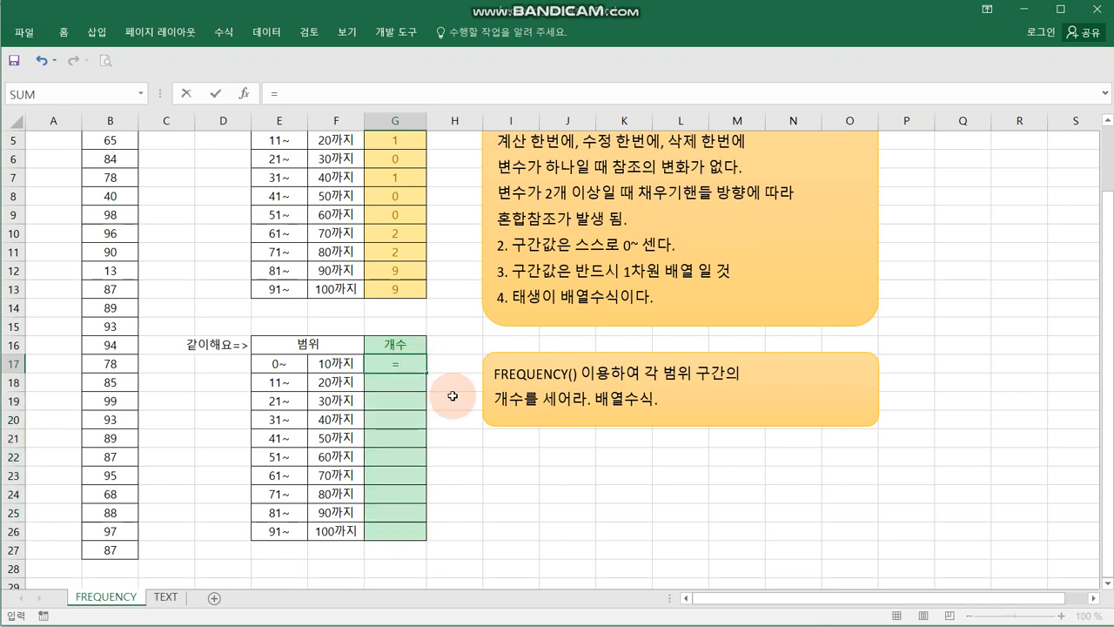
{"action": "type", "text": "fre"}
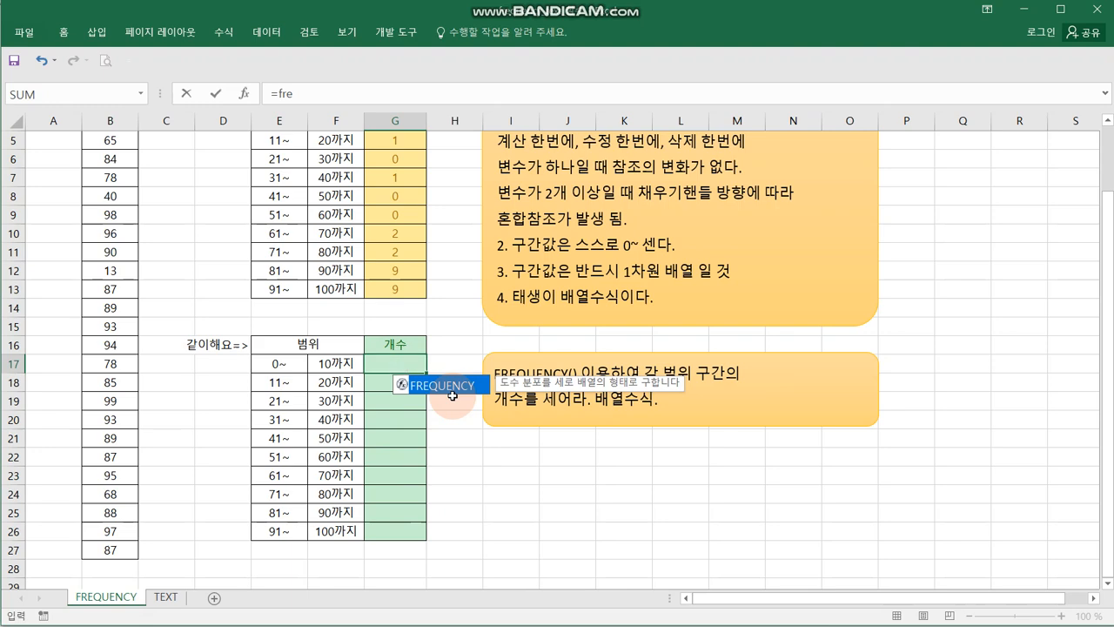
{"action": "key", "text": "Tab"}
{"action": "scroll", "coordinate": [217, 287], "scroll_direction": "up", "scroll_amount": 2}
{"action": "left_click_drag", "start_coordinate": [110, 196], "coordinate": [124, 546]}
{"action": "type", "text": ","}
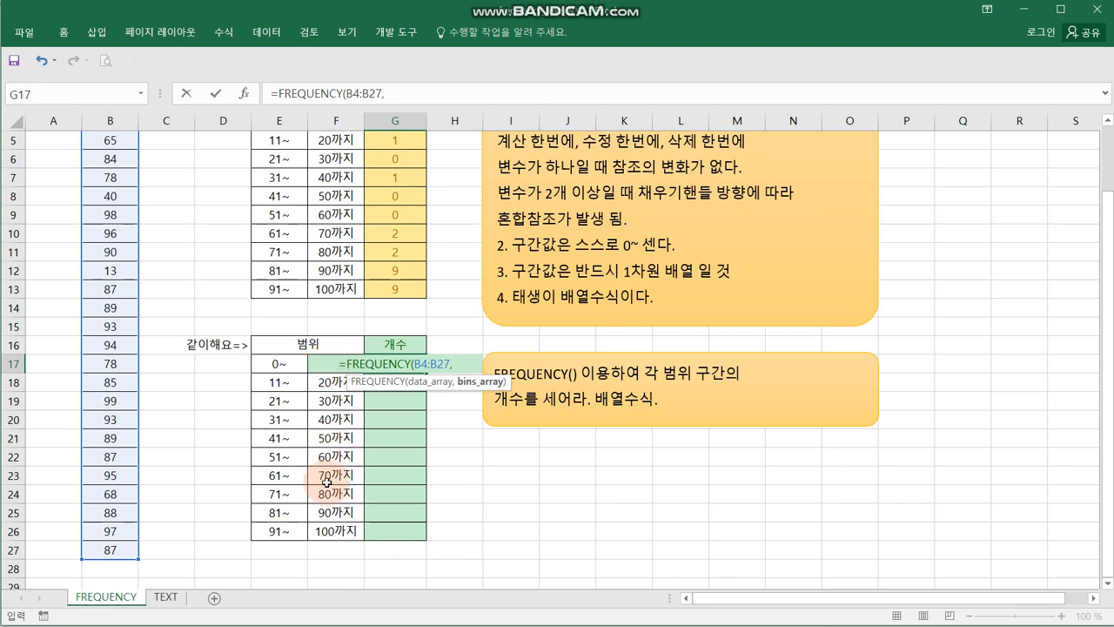
{"action": "left_click_drag", "start_coordinate": [331, 530], "coordinate": [334, 361]}
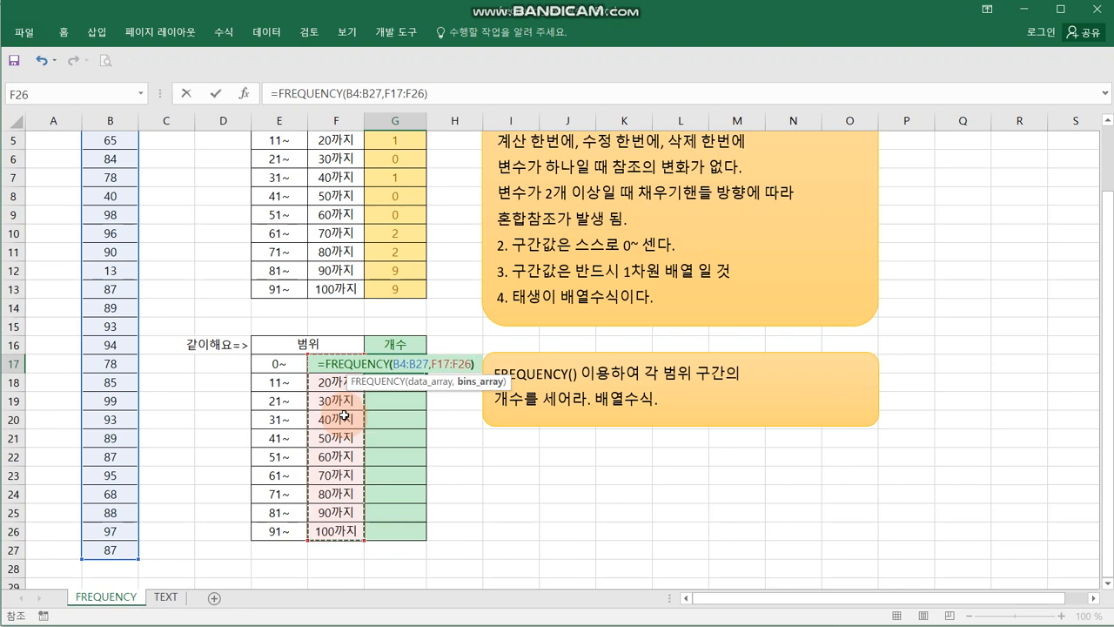
{"action": "type", "text": ")"}
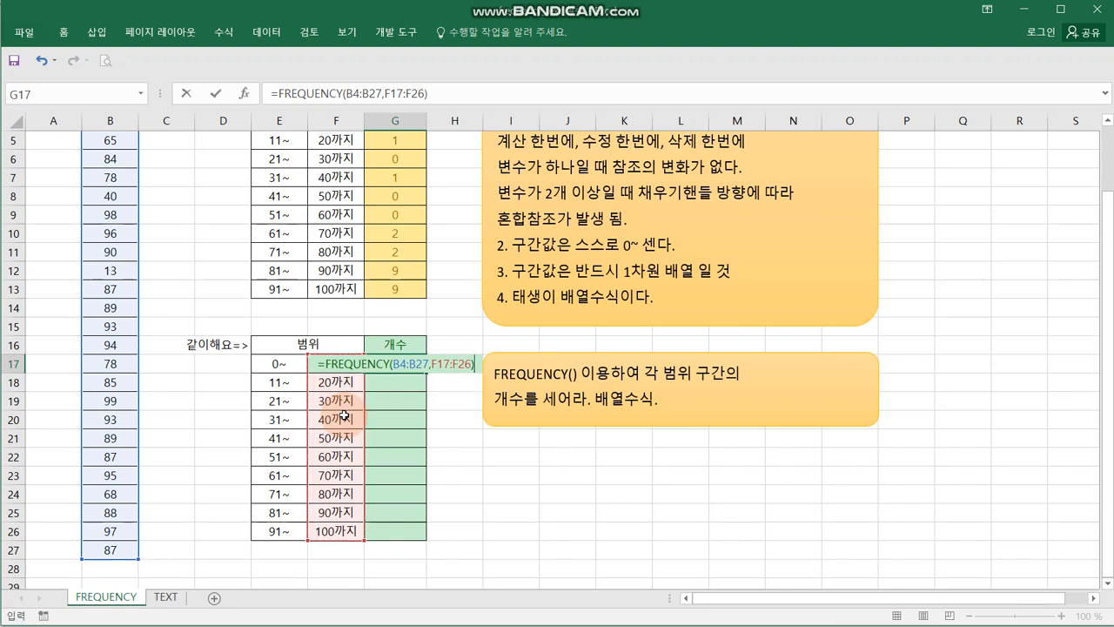
{"action": "key", "text": "ctrl+shift+Return"}
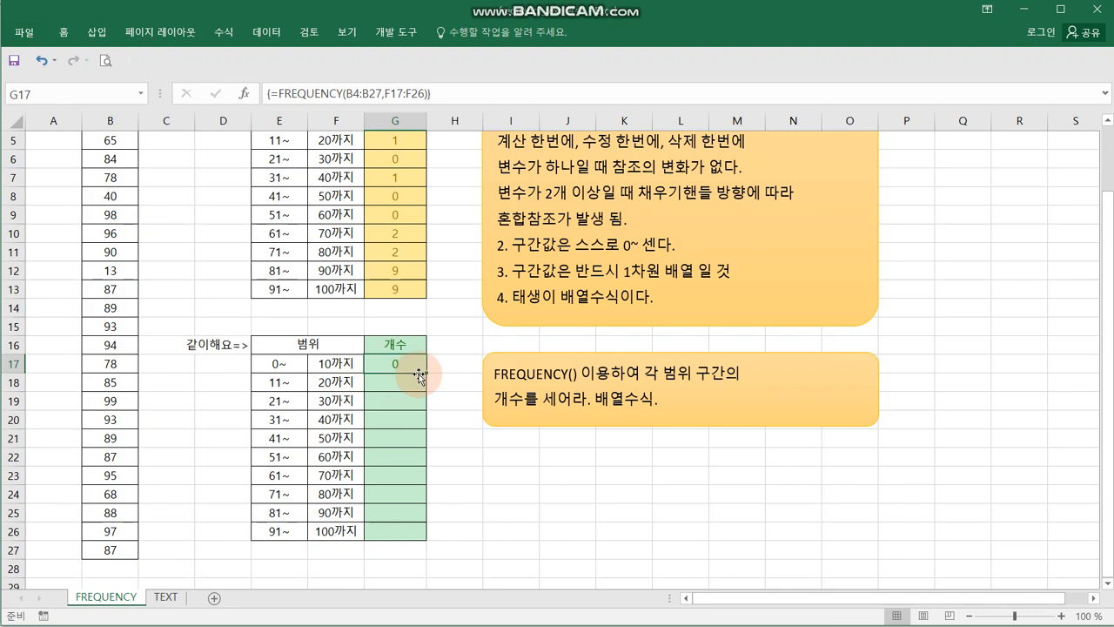
{"action": "left_click_drag", "start_coordinate": [426, 373], "coordinate": [436, 532]}
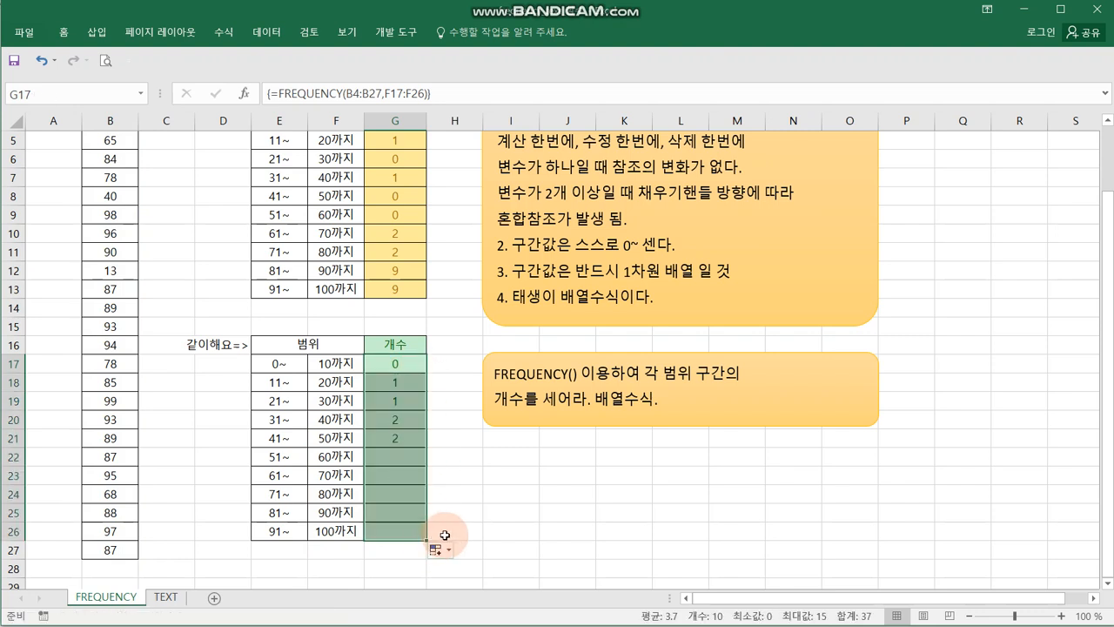
- Examine the cell references in the filled-down FREQUENCY formula in G24, leaving the formula as it is
{"action": "left_click", "coordinate": [478, 528]}
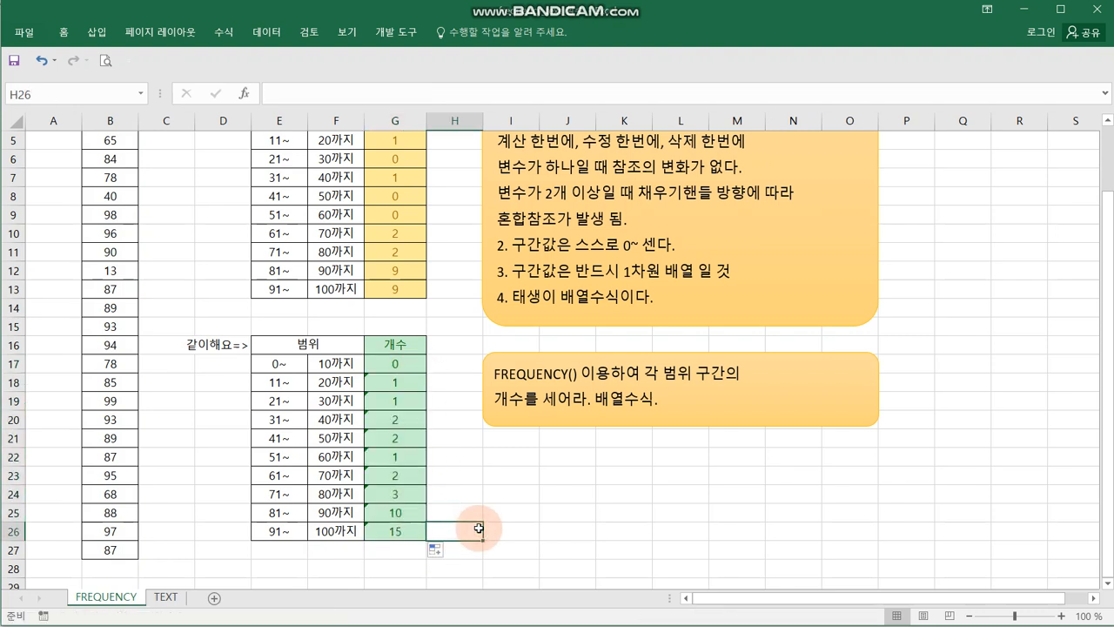
{"action": "left_click", "coordinate": [412, 494]}
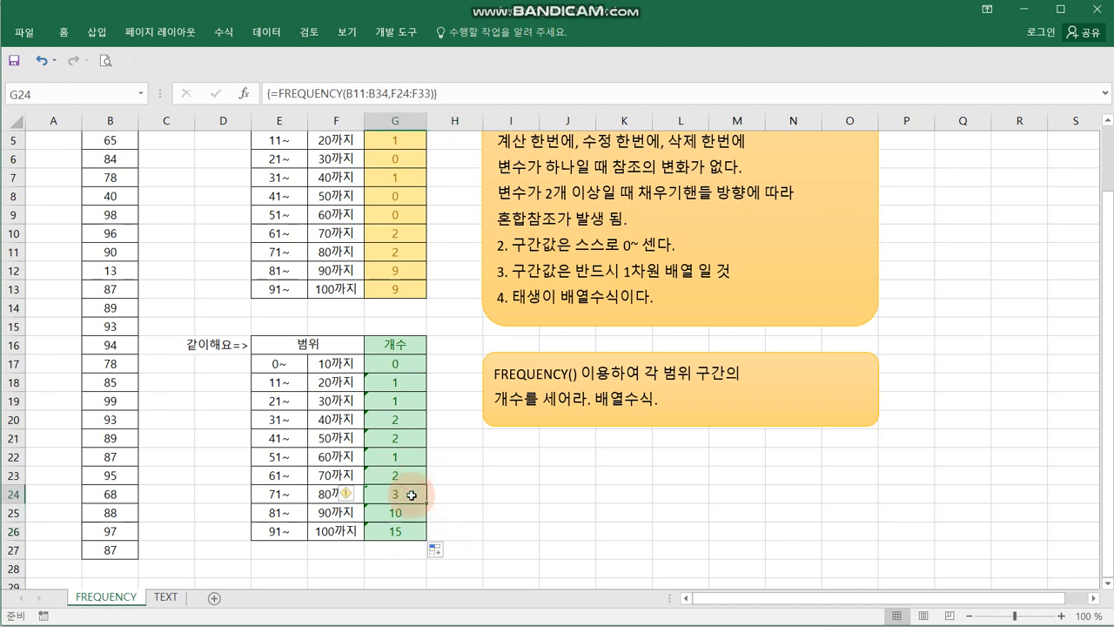
{"action": "double_click", "coordinate": [412, 494]}
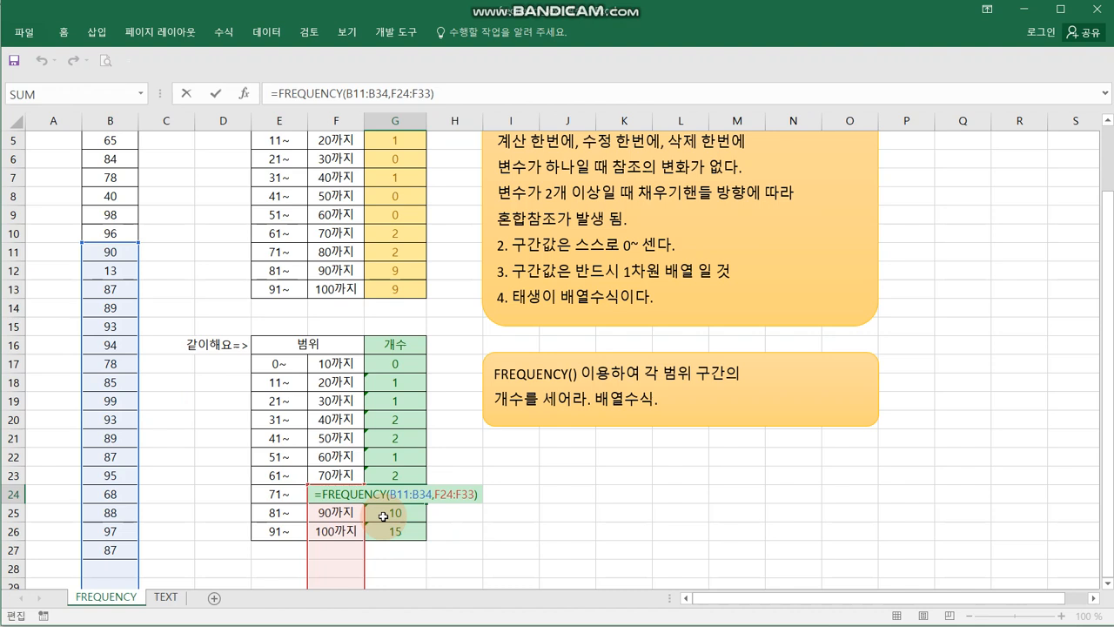
{"action": "key", "text": "ctrl+shift+Return"}
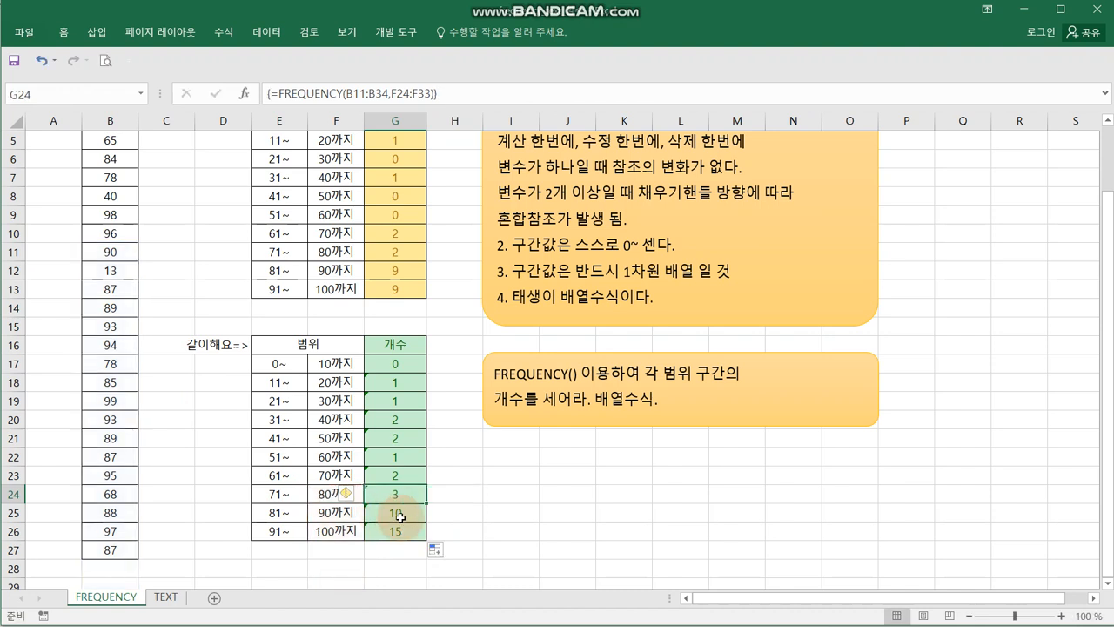
- Re-enter =FREQUENCY(B4:B27,F17:F26) as one array formula across the whole range G17:G26
{"action": "left_click_drag", "start_coordinate": [401, 364], "coordinate": [418, 524]}
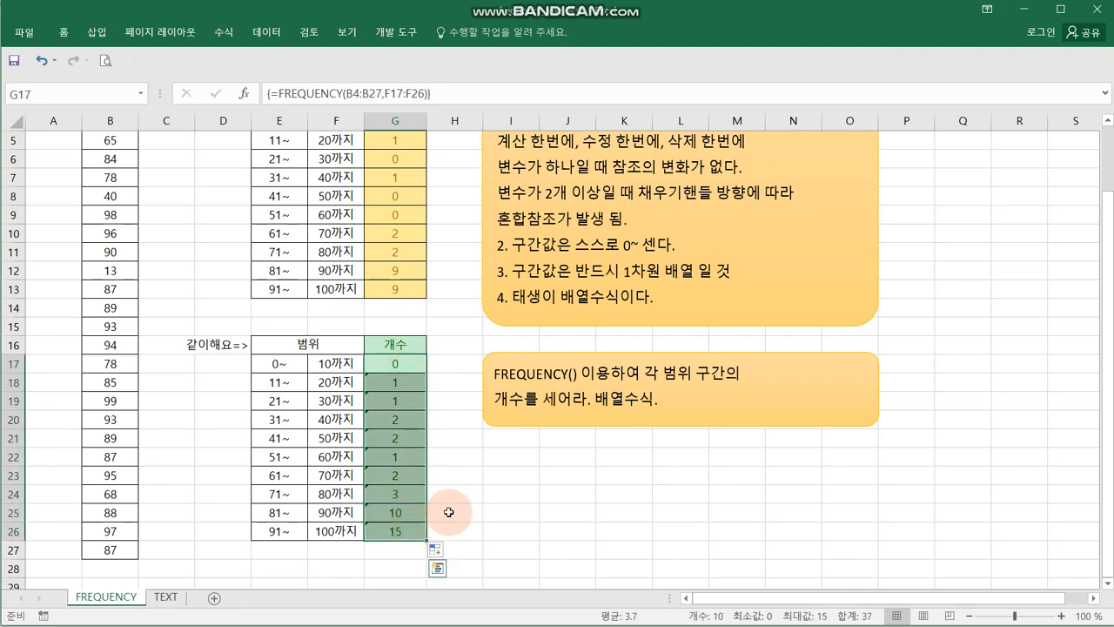
{"action": "key", "text": "F2"}
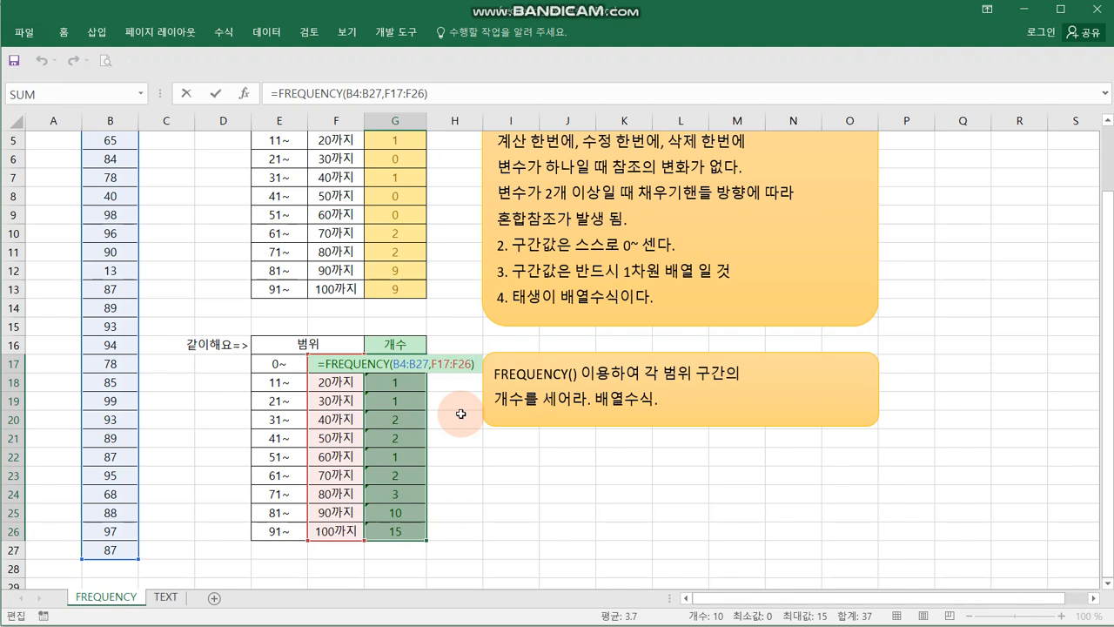
{"action": "key", "text": "ctrl+shift+Return"}
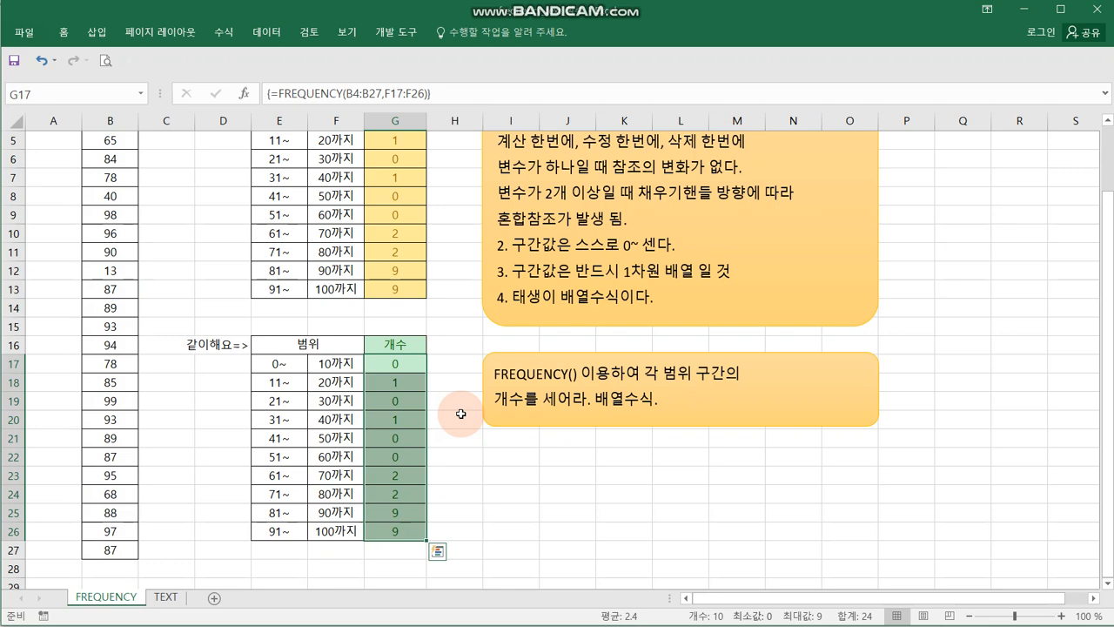
{"action": "left_click", "coordinate": [546, 474]}
{"action": "scroll", "coordinate": [545, 474], "scroll_direction": "up", "scroll_amount": 2}
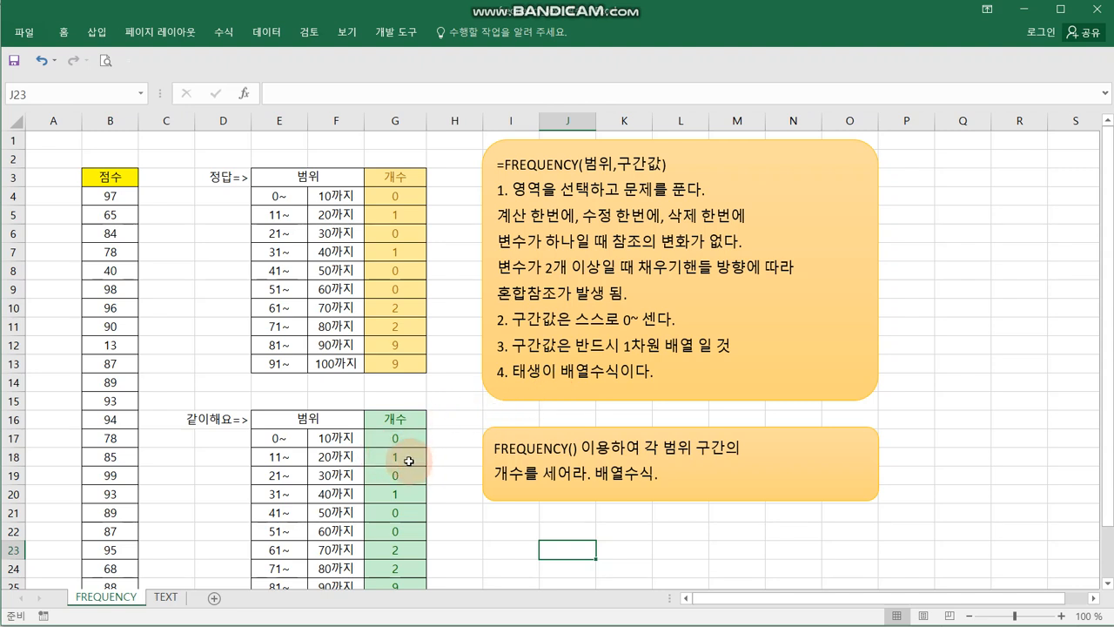
- Switch to the TEXT worksheet and look at the number format commands
{"action": "left_click", "coordinate": [167, 597]}
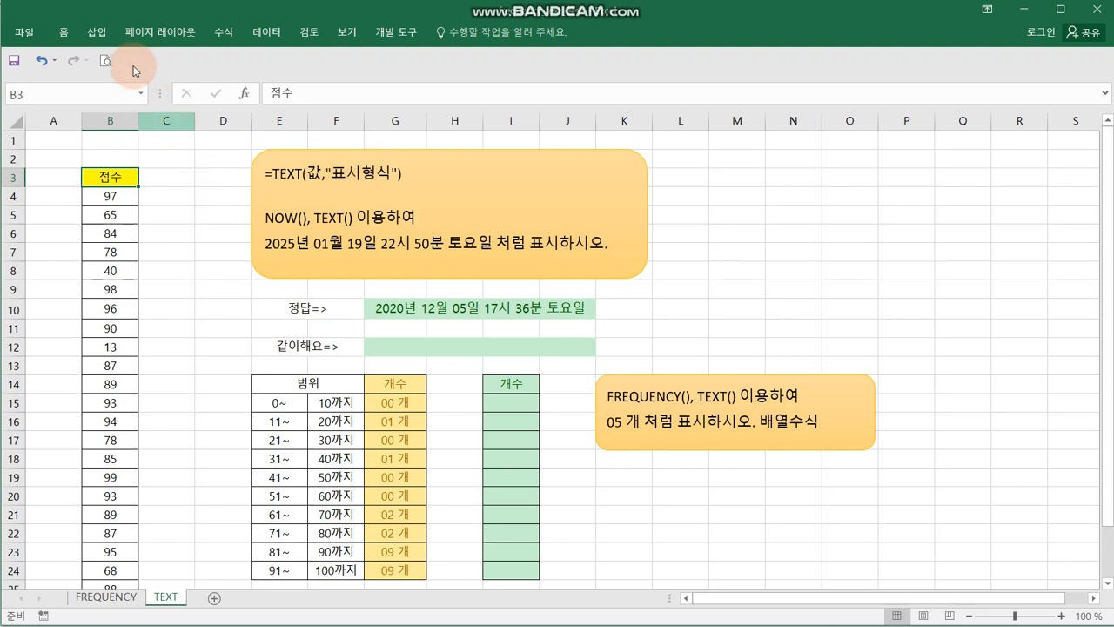
{"action": "left_click", "coordinate": [64, 33]}
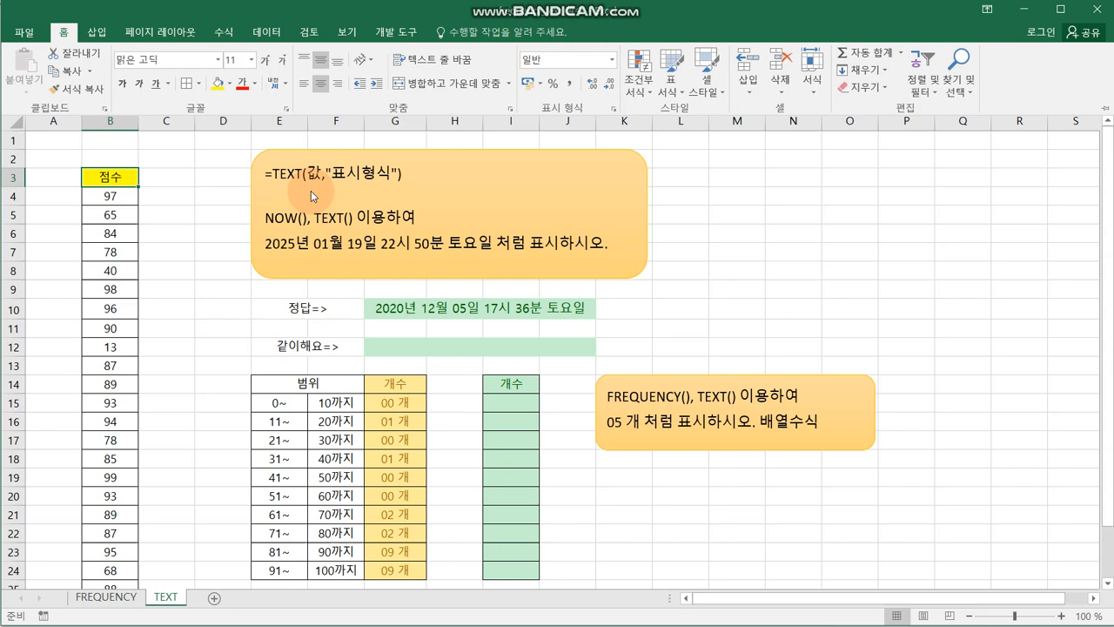
{"action": "left_click", "coordinate": [205, 249]}
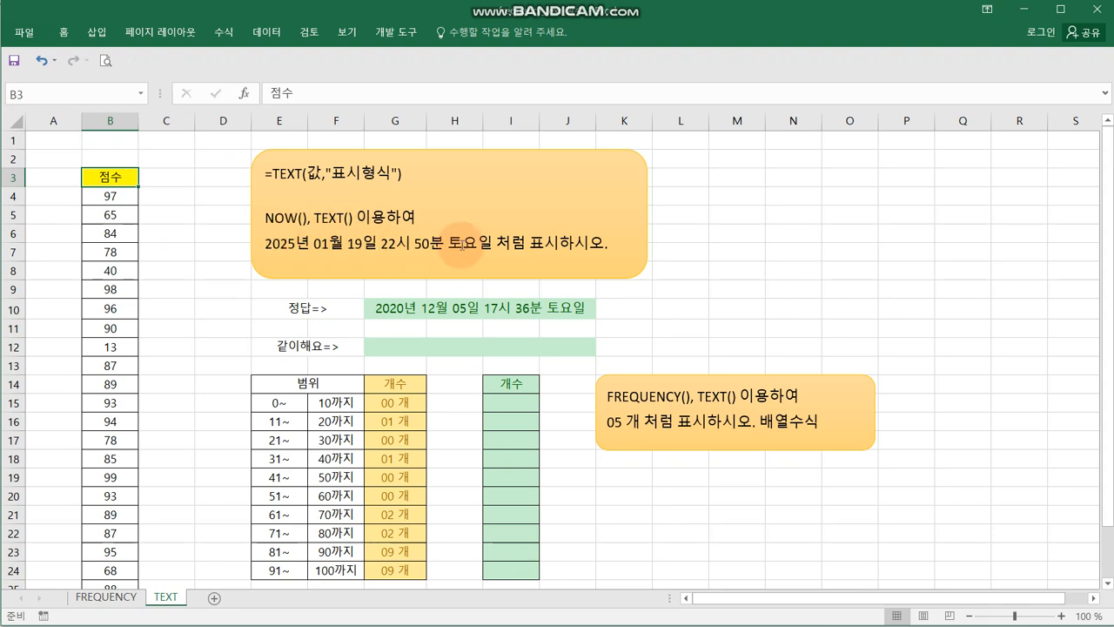
- Start a TEXT function in the practice cell G12 and set its Value argument to now()
{"action": "left_click", "coordinate": [490, 348]}
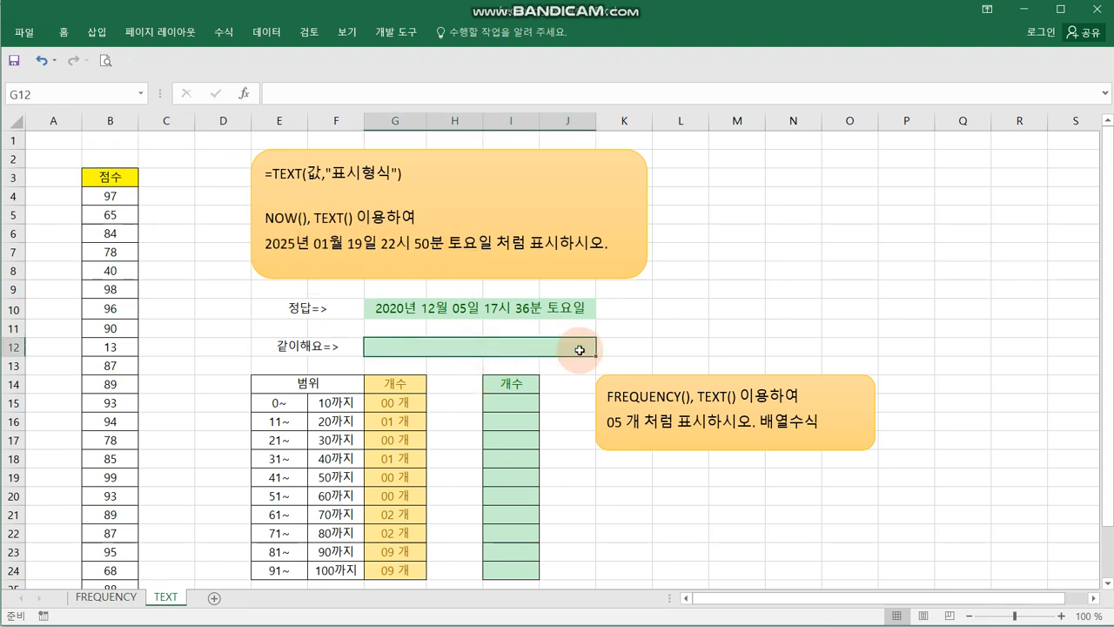
{"action": "type", "text": "=text("}
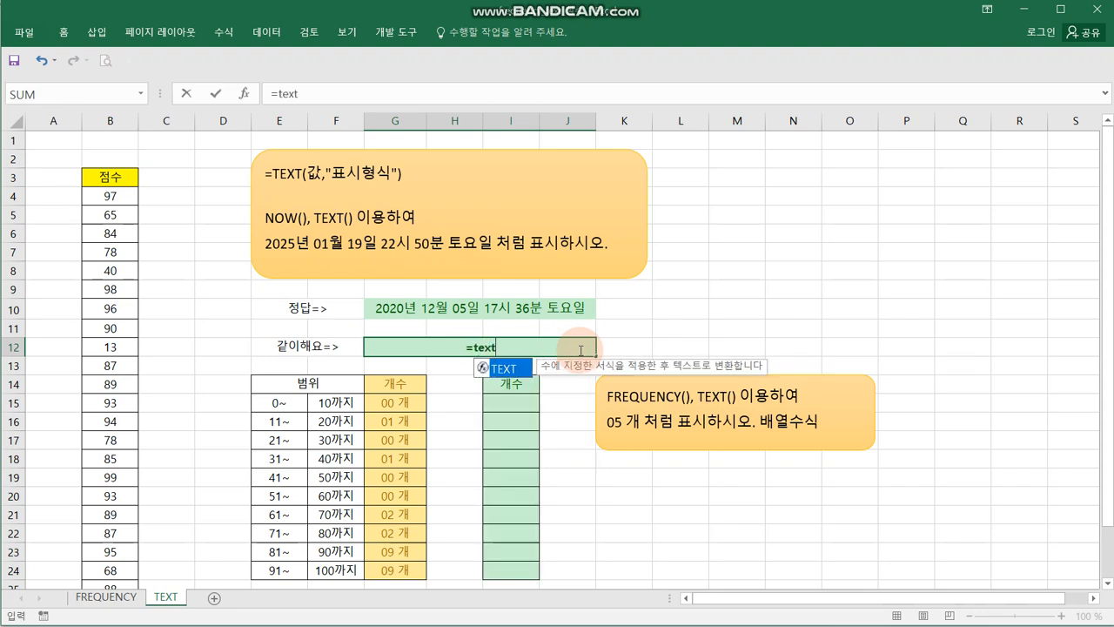
{"action": "left_click", "coordinate": [245, 93]}
{"action": "left_click_drag", "start_coordinate": [545, 219], "coordinate": [623, 239]}
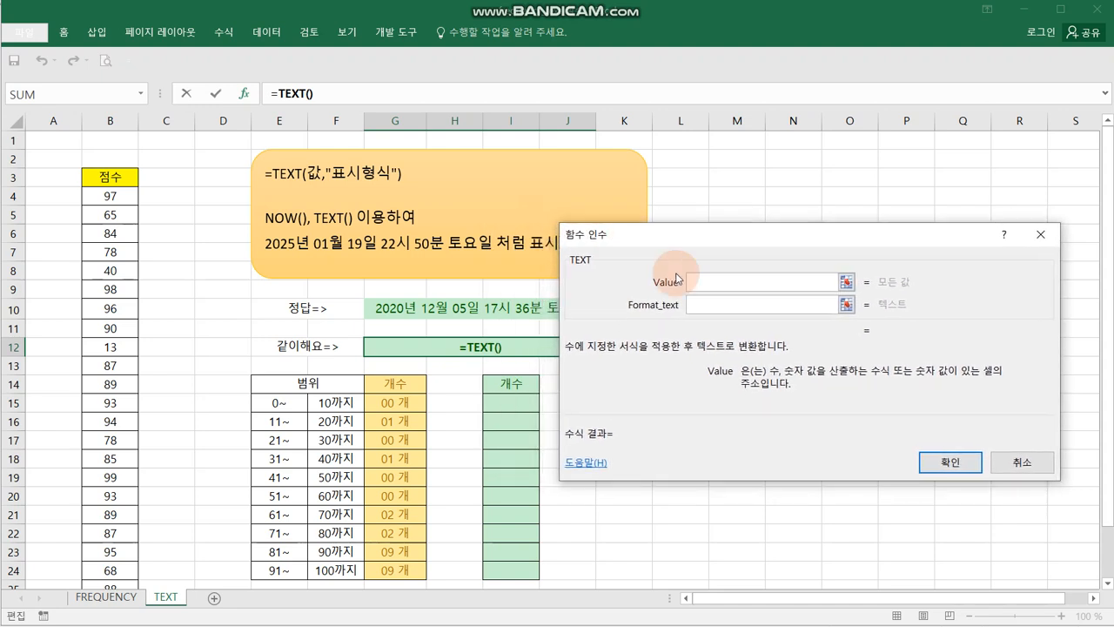
{"action": "type", "text": "now()"}
- Set the TEXT function's Format_text to "yyyy년 mm월 dd일 hh시 mm분 aaaa" and enter the formula in G12
{"action": "left_click", "coordinate": [740, 305]}
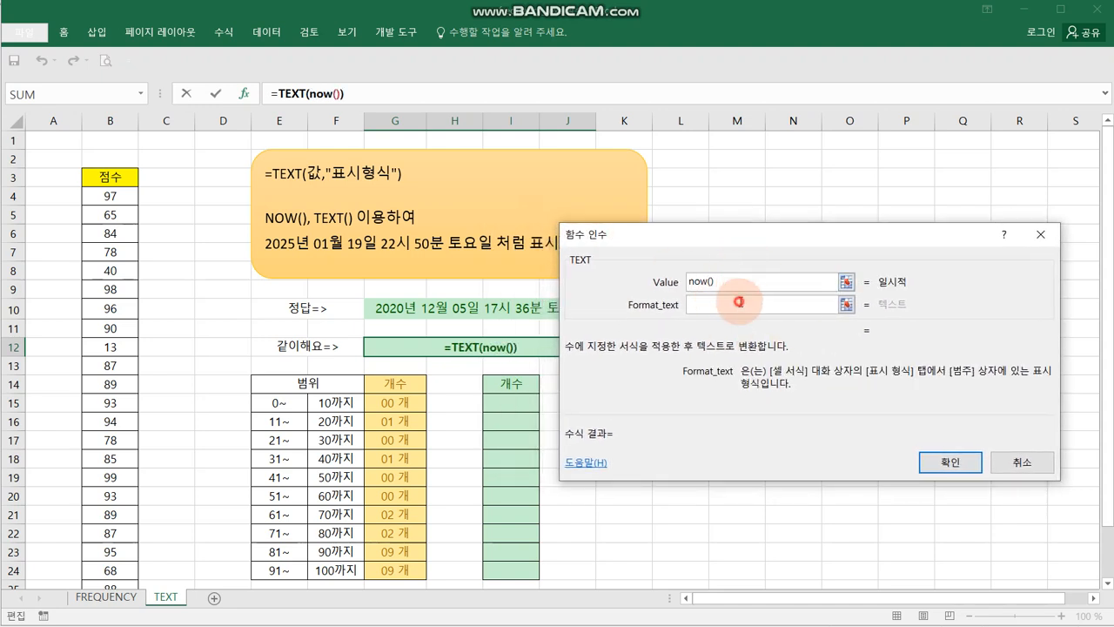
{"action": "type", "text": "\""}
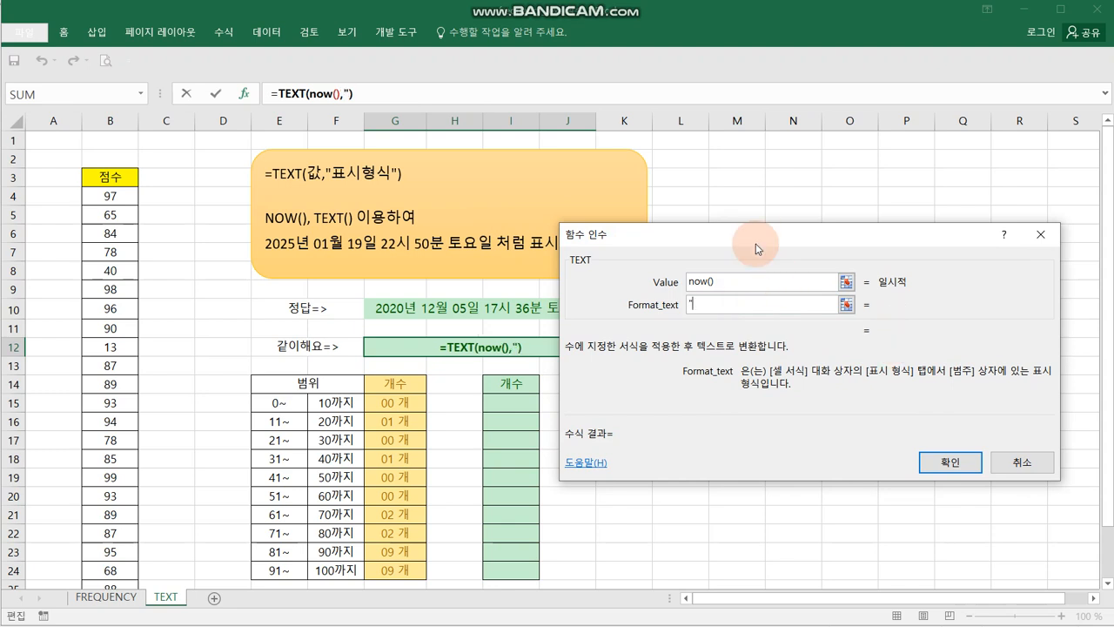
{"action": "left_click_drag", "start_coordinate": [753, 232], "coordinate": [465, 336]}
{"action": "type", "text": "yyyy년"}
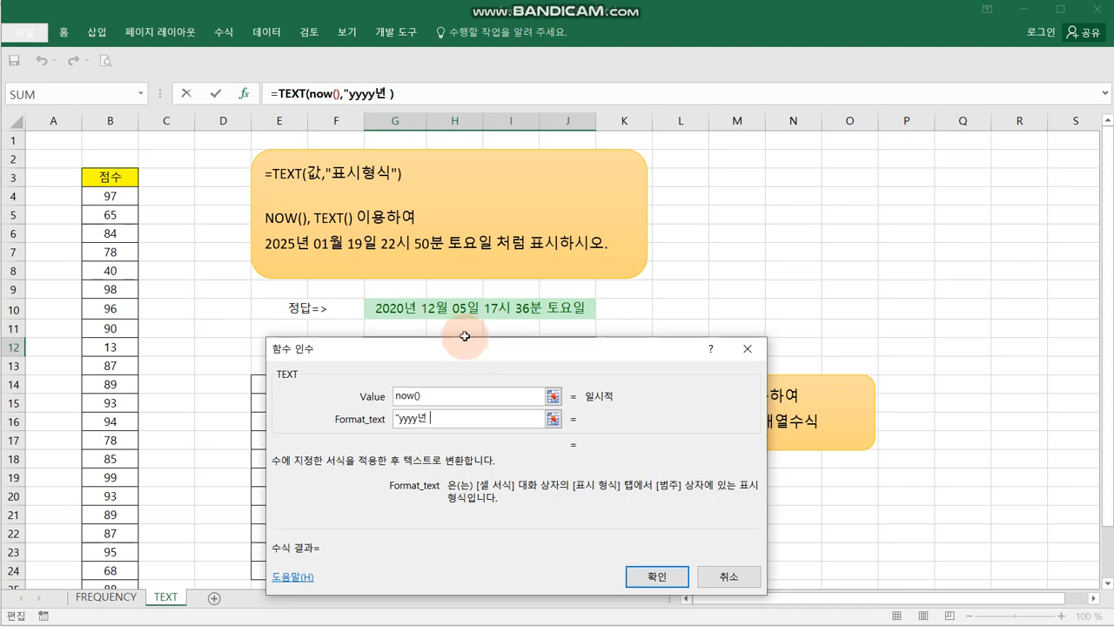
{"action": "type", "text": " mm월 ddㅇ일"}
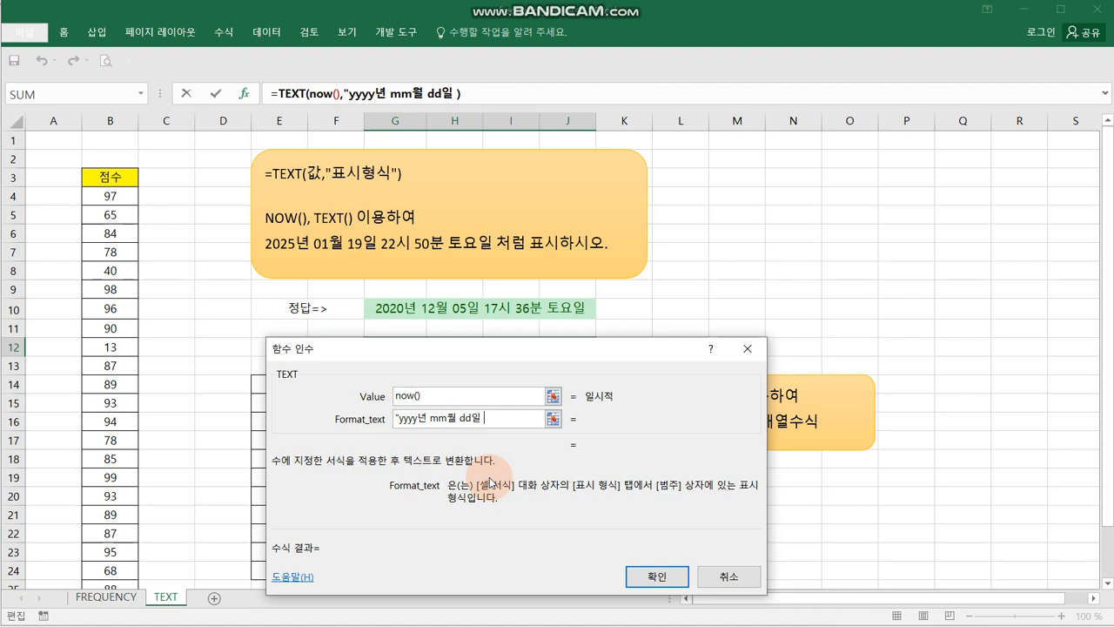
{"action": "type", "text": "hh시 mm분 "}
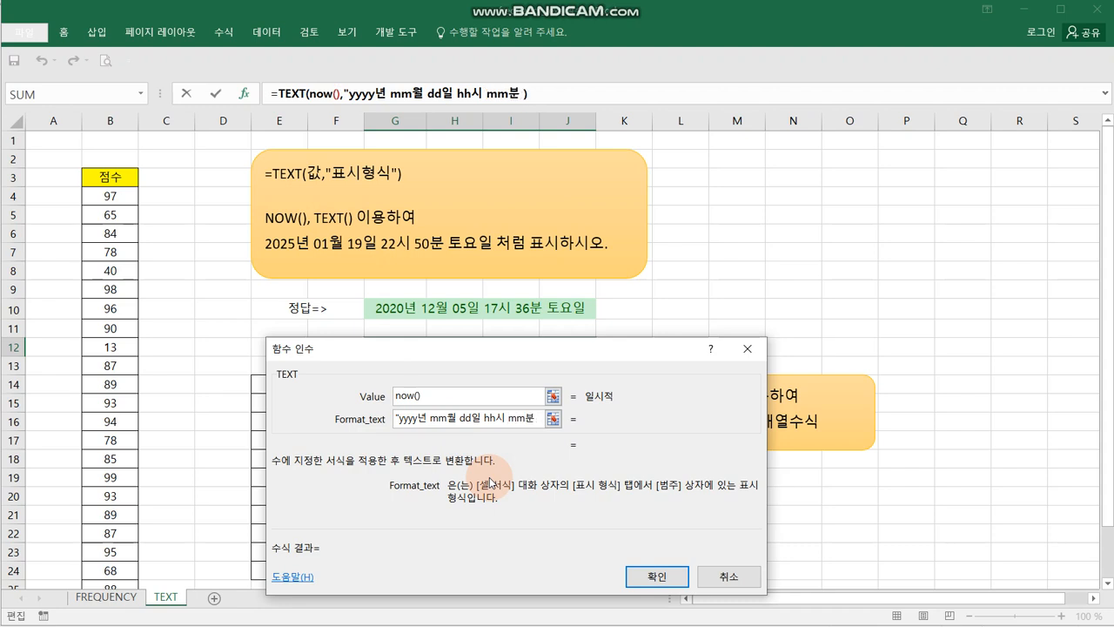
{"action": "type", "text": "aaaa"}
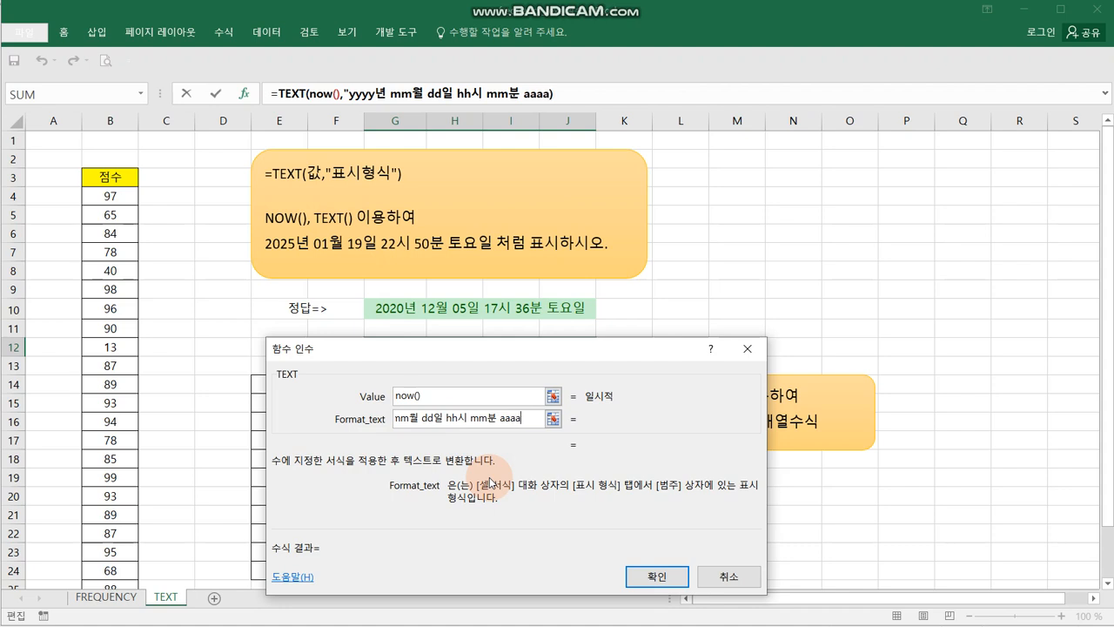
{"action": "type", "text": "\""}
{"action": "key", "text": "Return"}
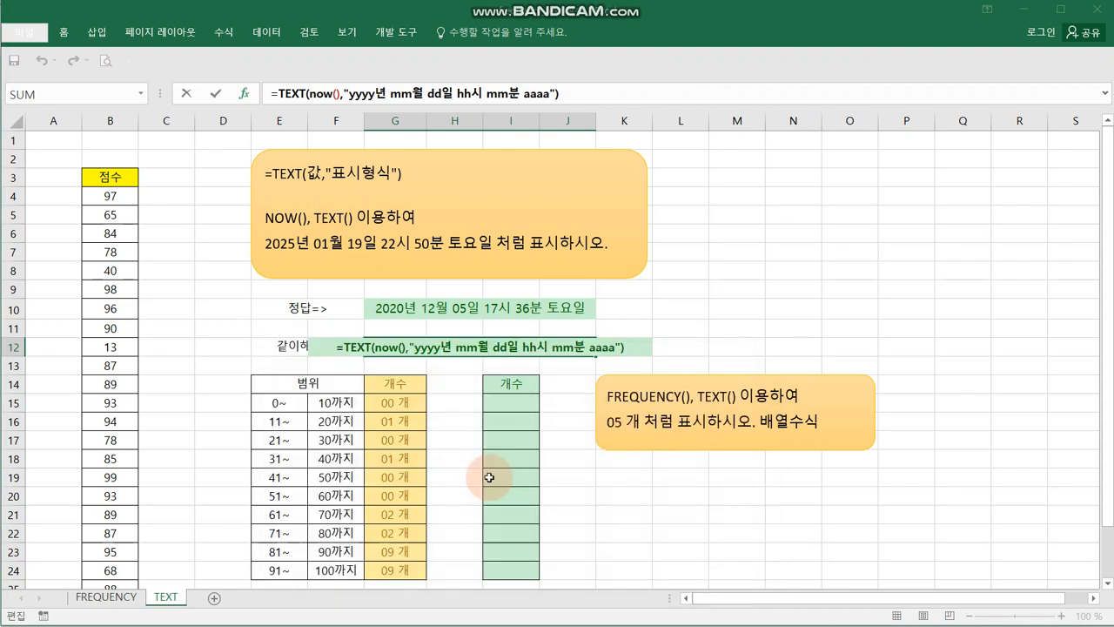
{"action": "left_click", "coordinate": [733, 271]}
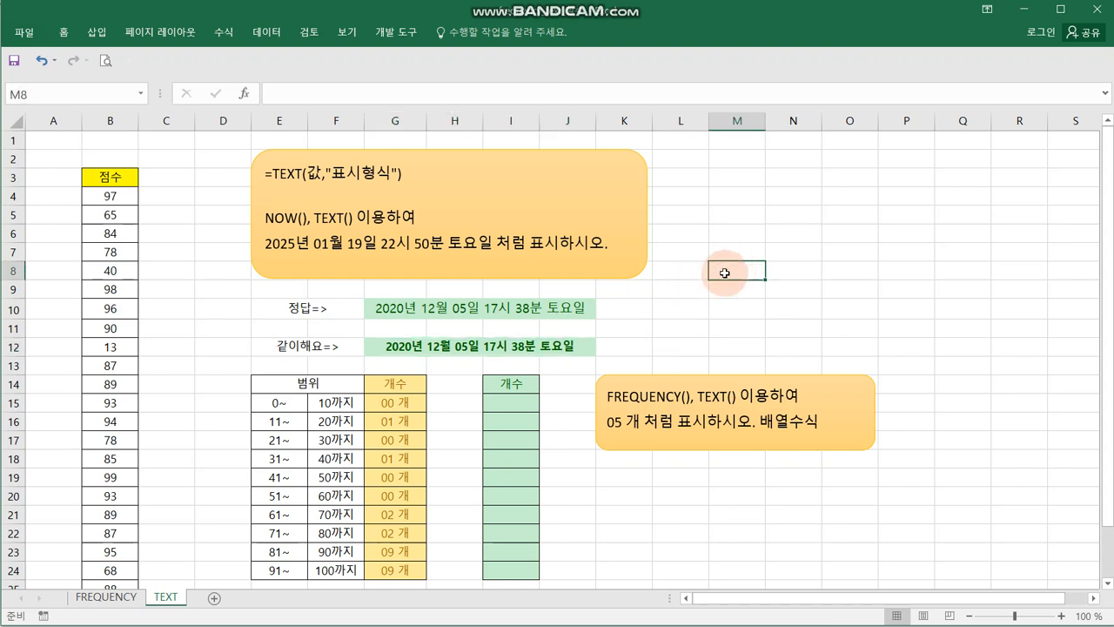
- Begin the formula =TEXT(FREQUENCY()) for the whole empty count range I15:I24
{"action": "scroll", "coordinate": [712, 270], "scroll_direction": "down", "scroll_amount": 2}
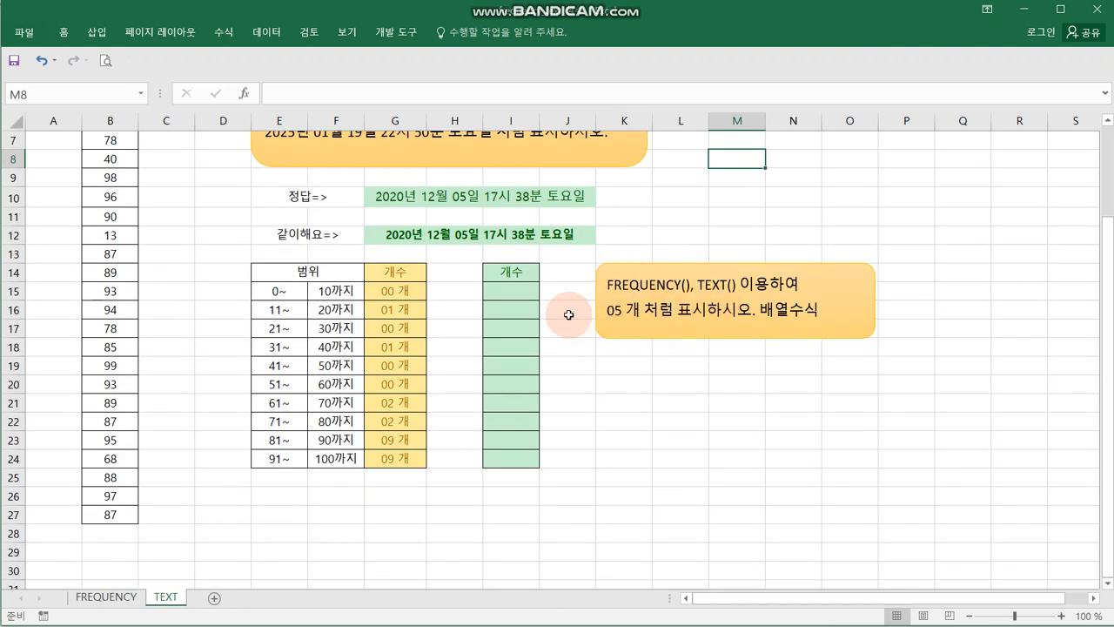
{"action": "left_click_drag", "start_coordinate": [511, 293], "coordinate": [522, 456]}
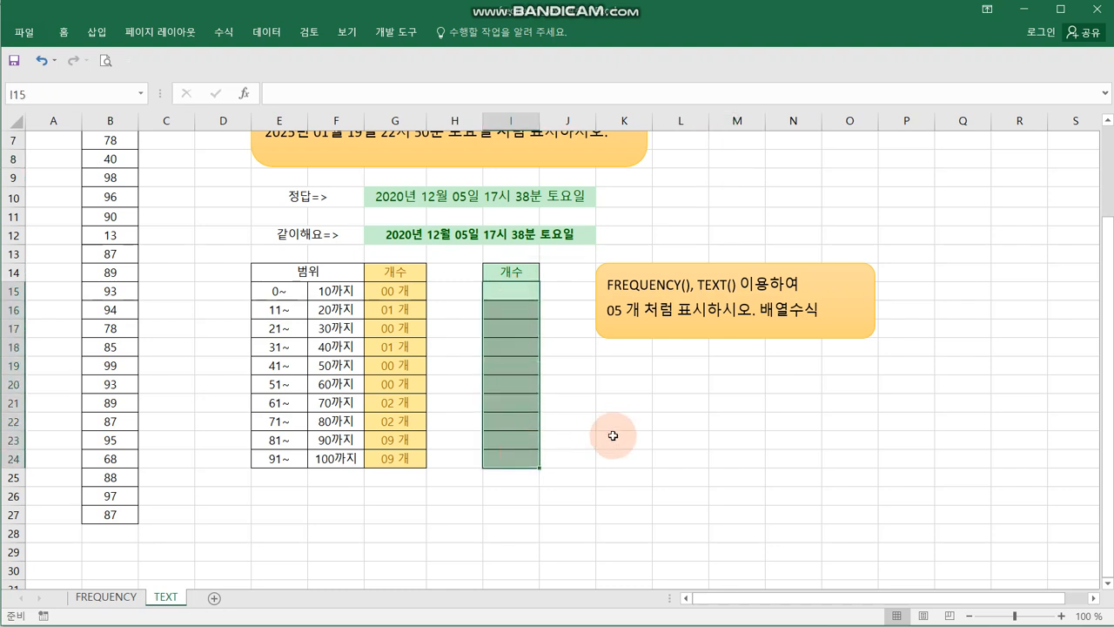
{"action": "scroll", "coordinate": [610, 432], "scroll_direction": "up", "scroll_amount": 1}
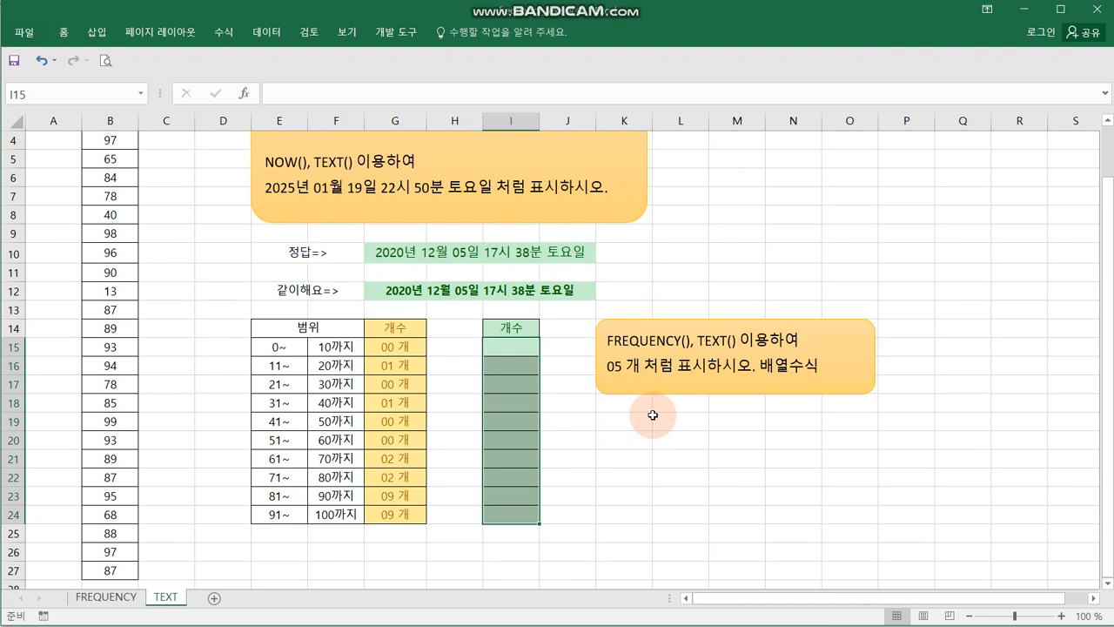
{"action": "type", "text": "="}
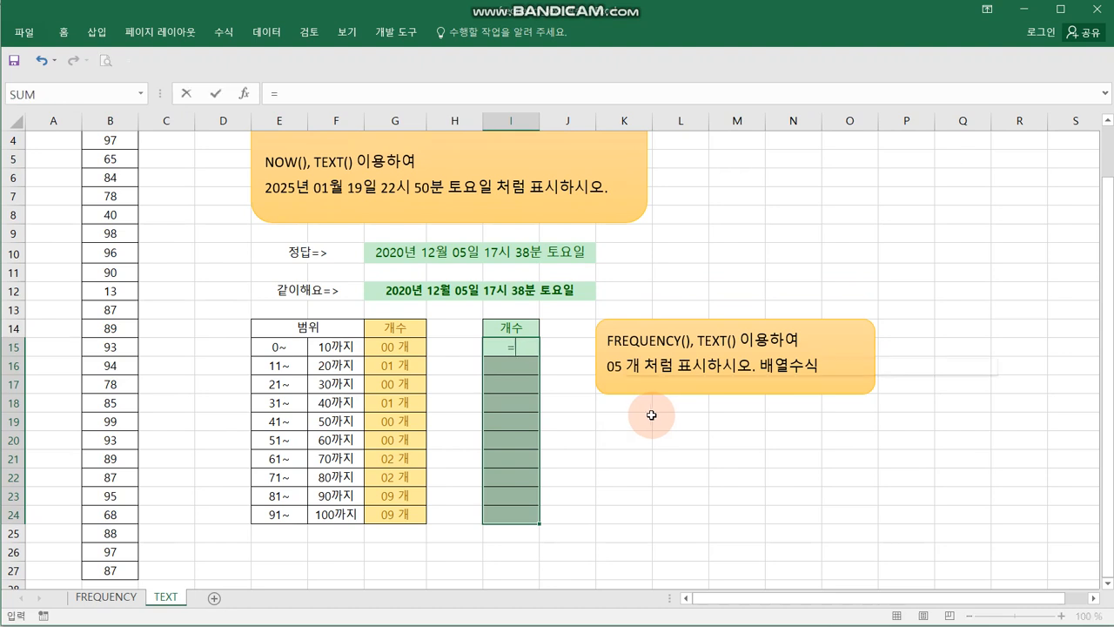
{"action": "type", "text": "te"}
{"action": "key", "text": "Tab"}
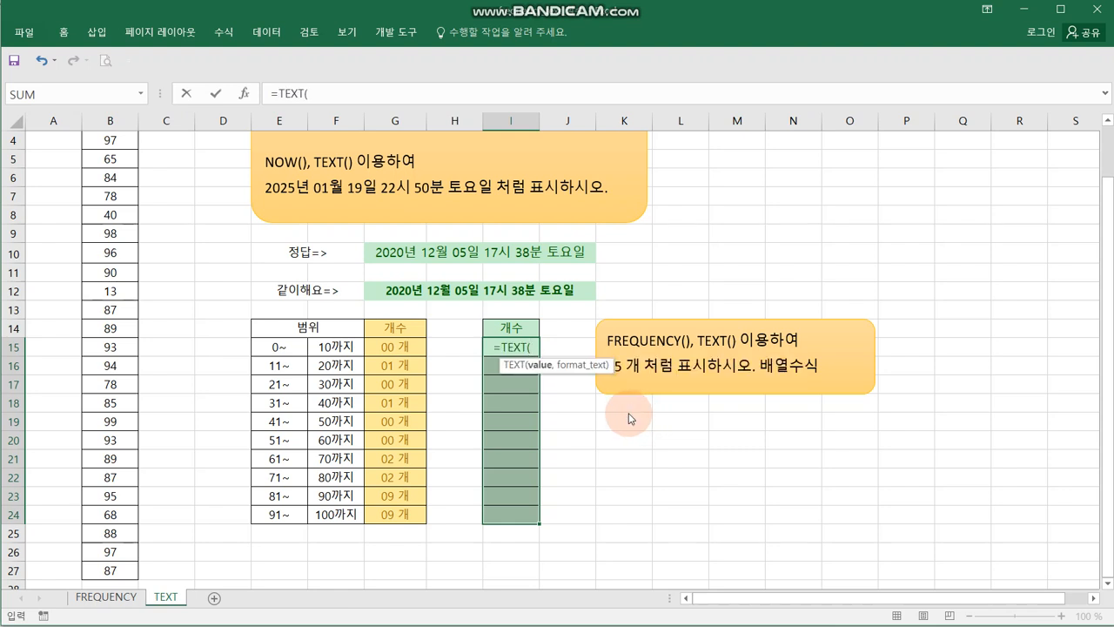
{"action": "type", "text": "fre"}
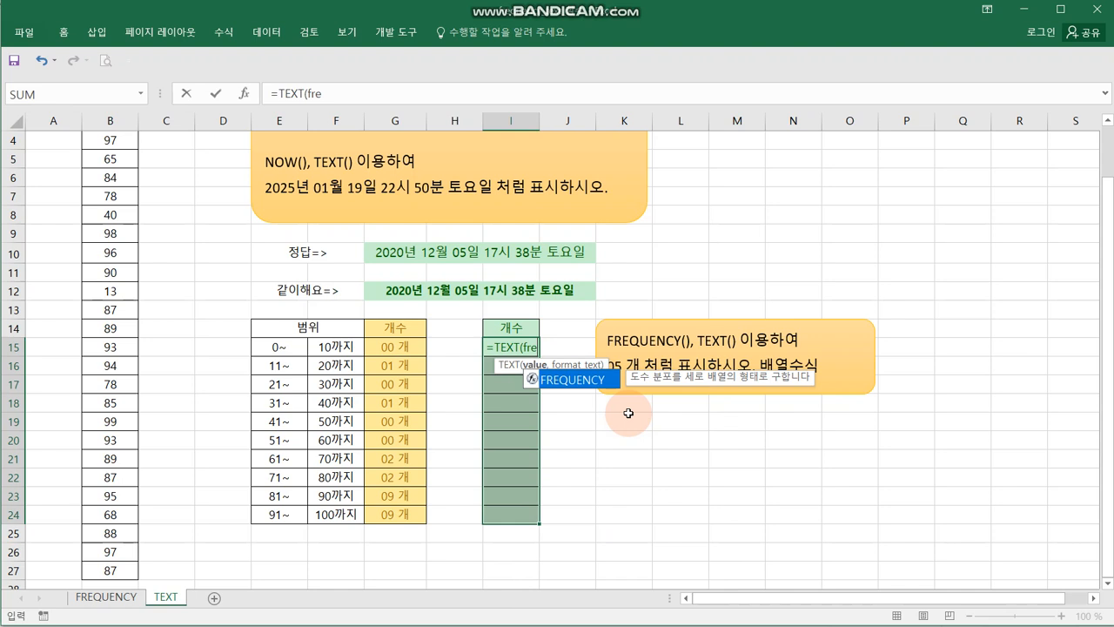
{"action": "key", "text": "Tab"}
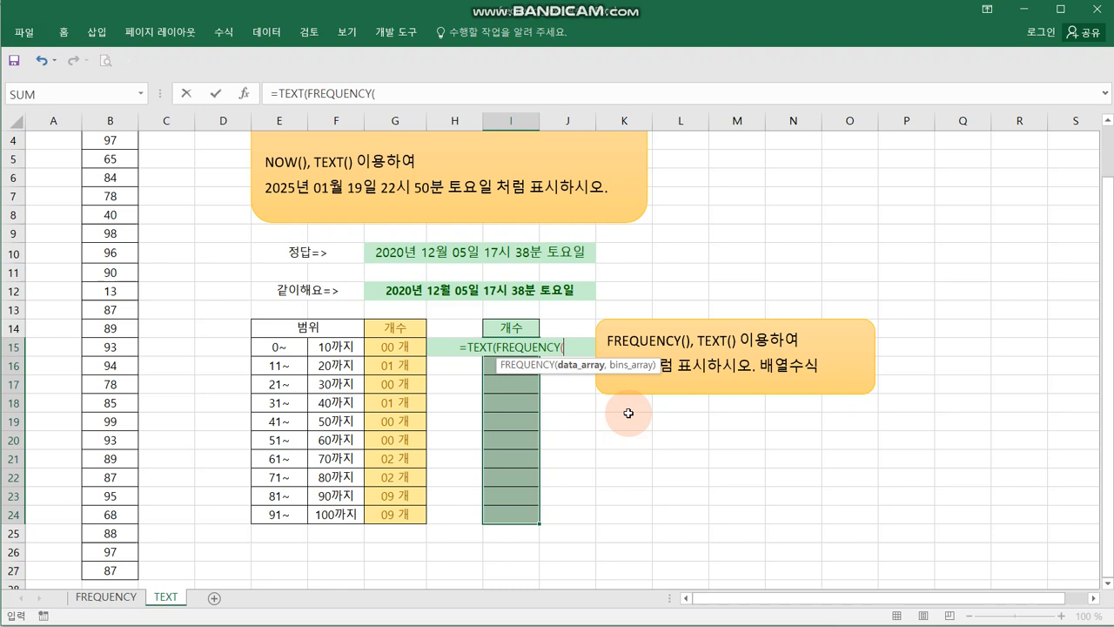
{"action": "type", "text": ")"}
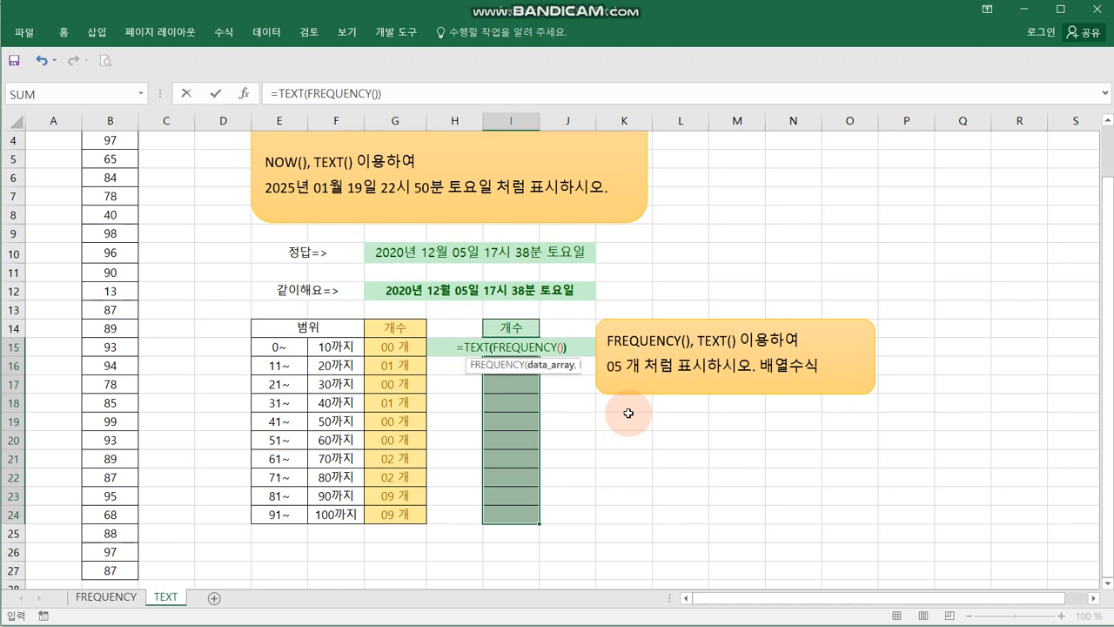
- Set the nested FREQUENCY function's Data_array to B4:B27 and its Bins_array to F15:F24
{"action": "left_click", "coordinate": [529, 346]}
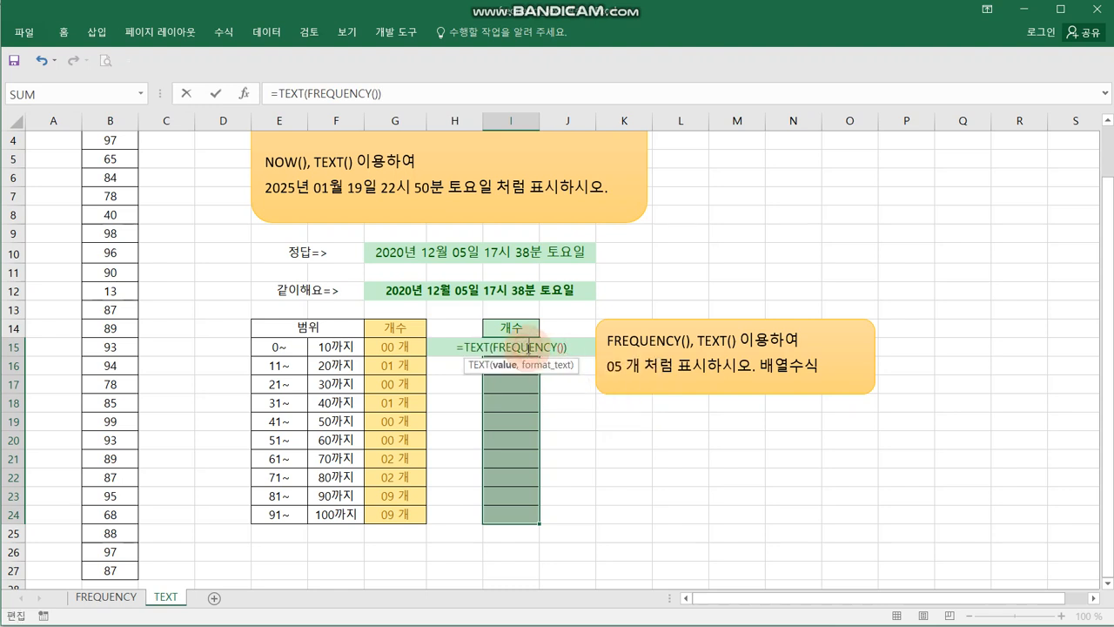
{"action": "left_click", "coordinate": [244, 93]}
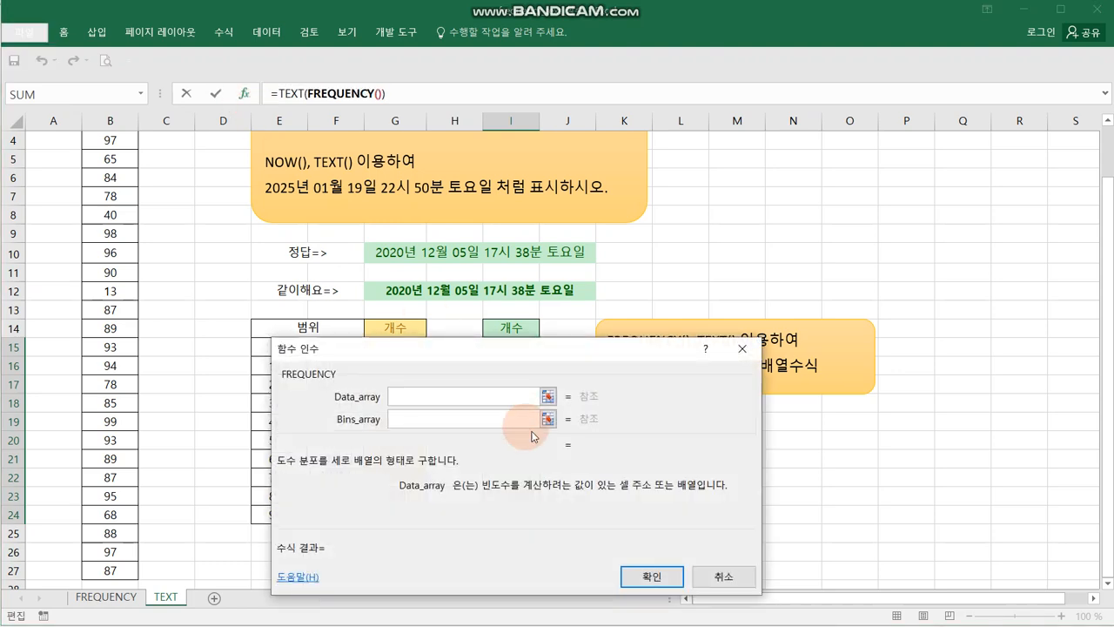
{"action": "left_click_drag", "start_coordinate": [510, 348], "coordinate": [803, 368]}
{"action": "left_click", "coordinate": [708, 420]}
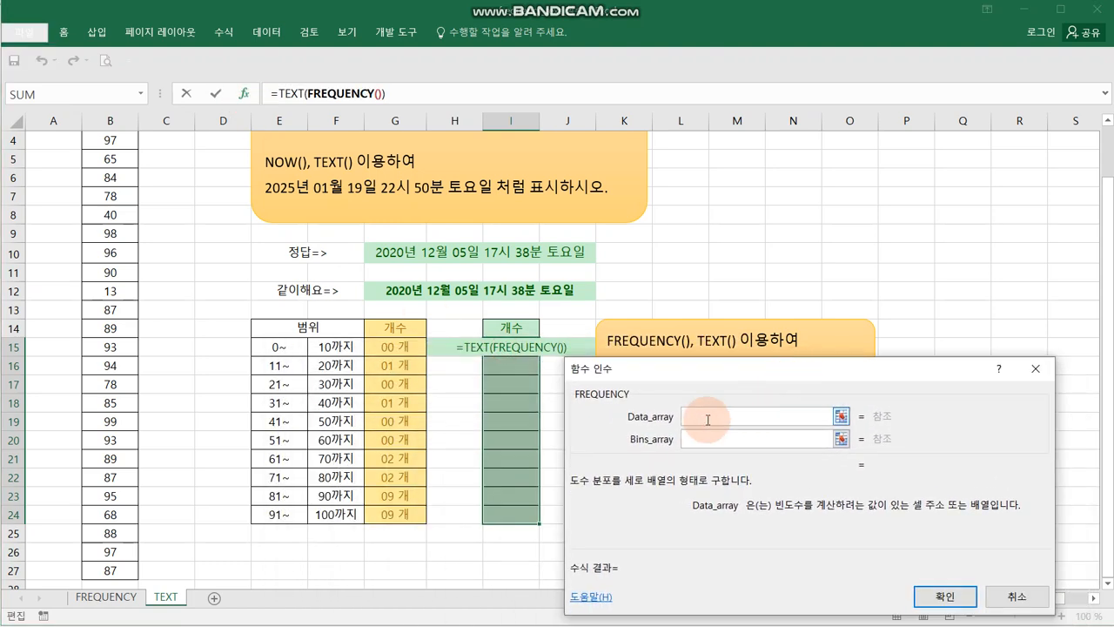
{"action": "scroll", "coordinate": [409, 300], "scroll_direction": "up", "scroll_amount": 1}
{"action": "left_click_drag", "start_coordinate": [110, 197], "coordinate": [111, 555]}
{"action": "left_click", "coordinate": [729, 444]}
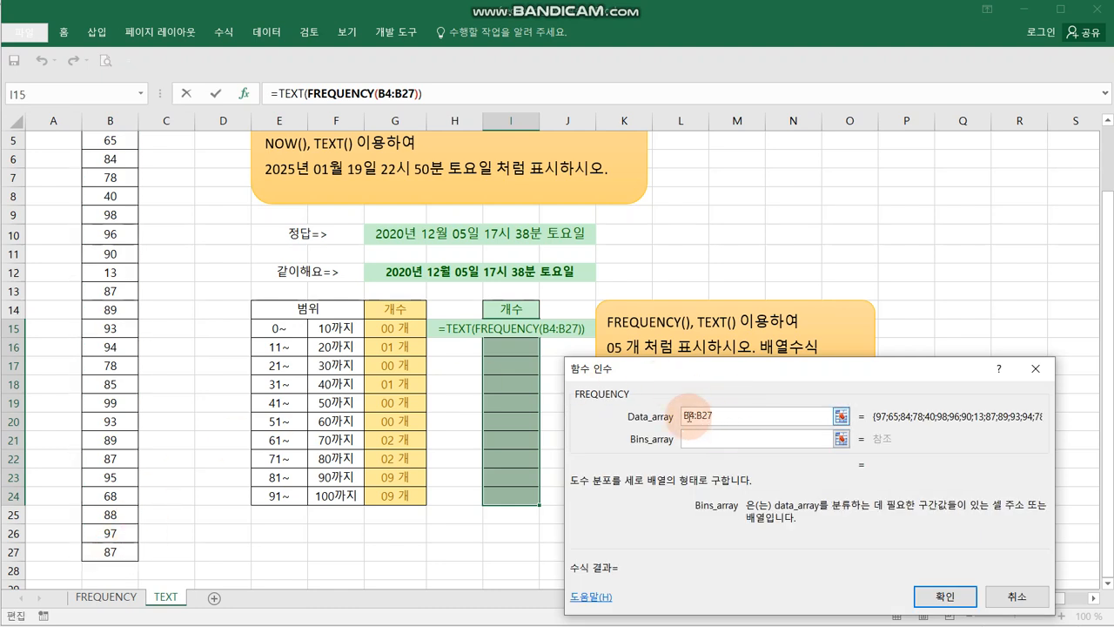
{"action": "left_click_drag", "start_coordinate": [327, 328], "coordinate": [324, 497]}
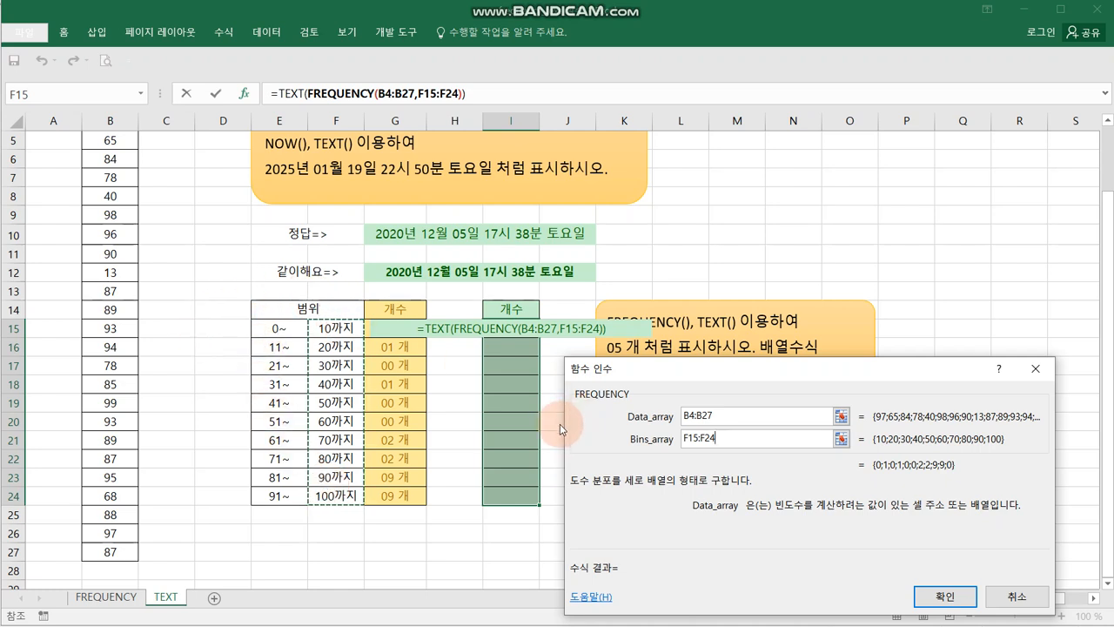
- Set the outer TEXT function's Format_text to "00 개" and enter the formula as an array formula in I15:I24
{"action": "left_click", "coordinate": [290, 93]}
{"action": "left_click", "coordinate": [746, 432]}
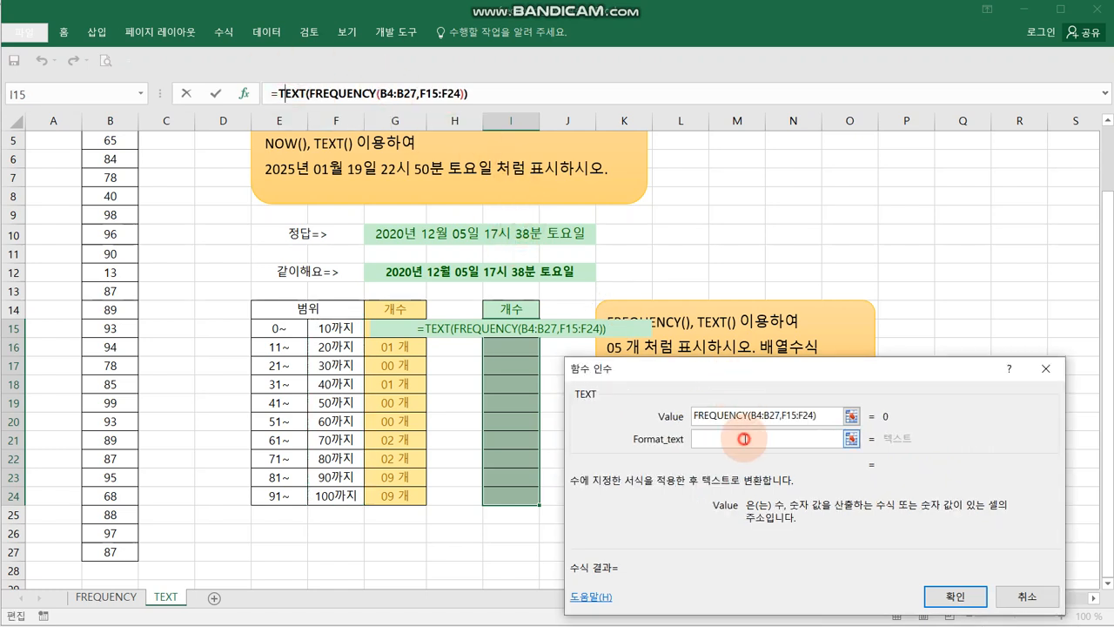
{"action": "type", "text": "\""}
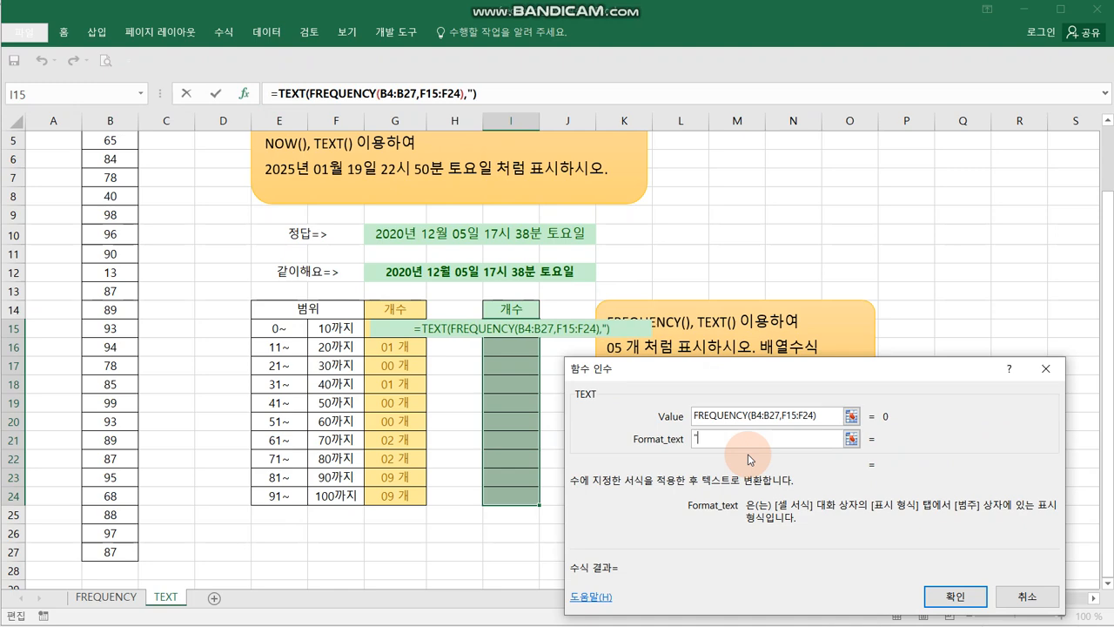
{"action": "type", "text": "00 "}
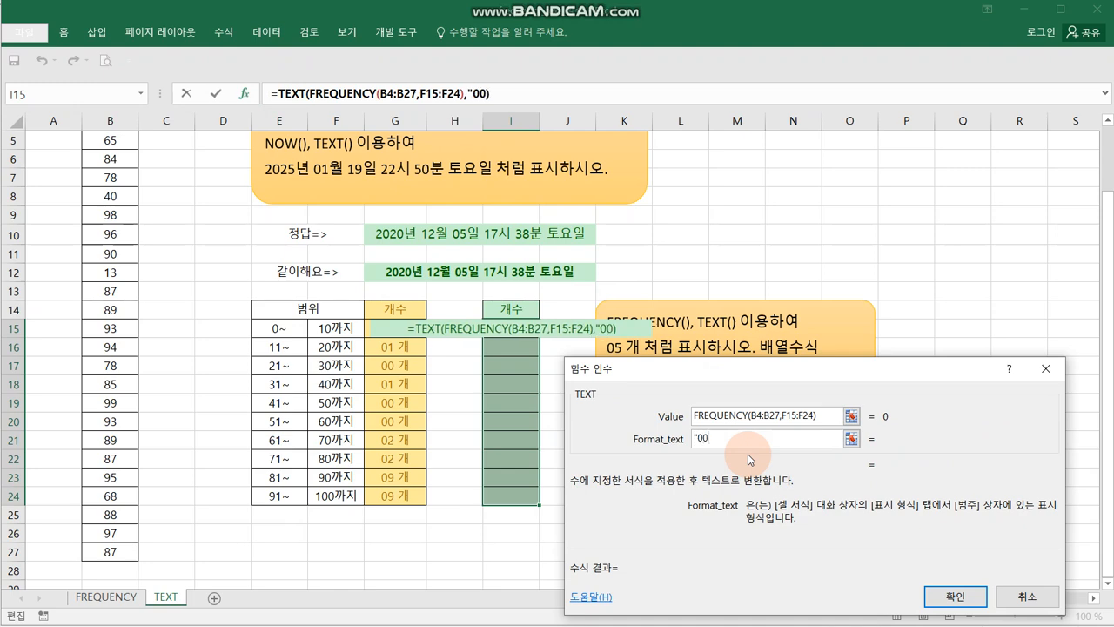
{"action": "type", "text": "개\""}
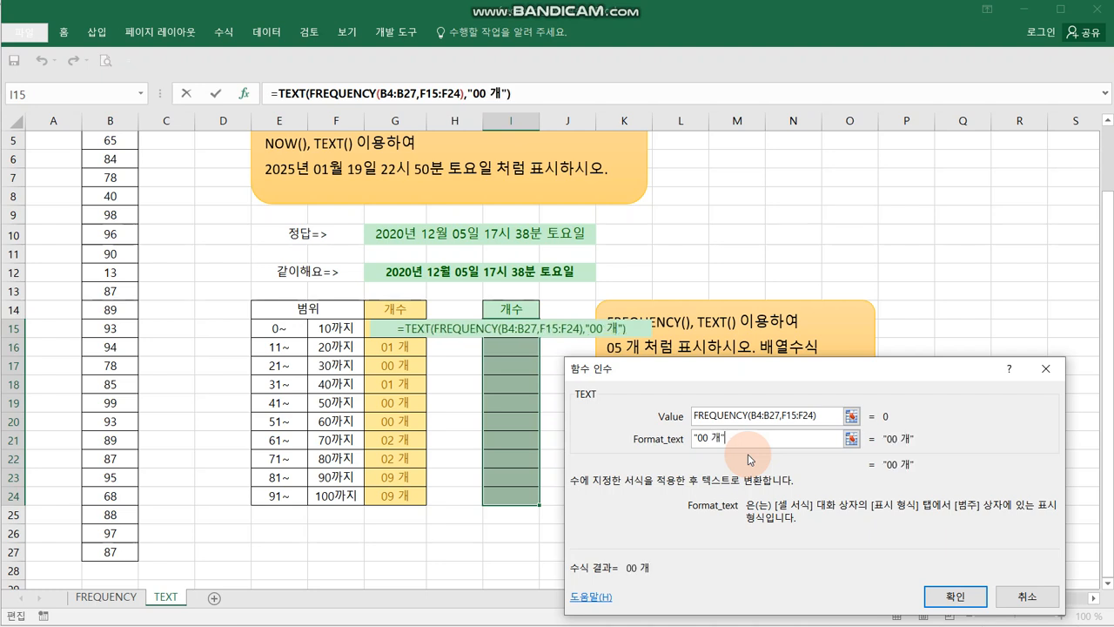
{"action": "key", "text": "ctrl+shift+Return"}
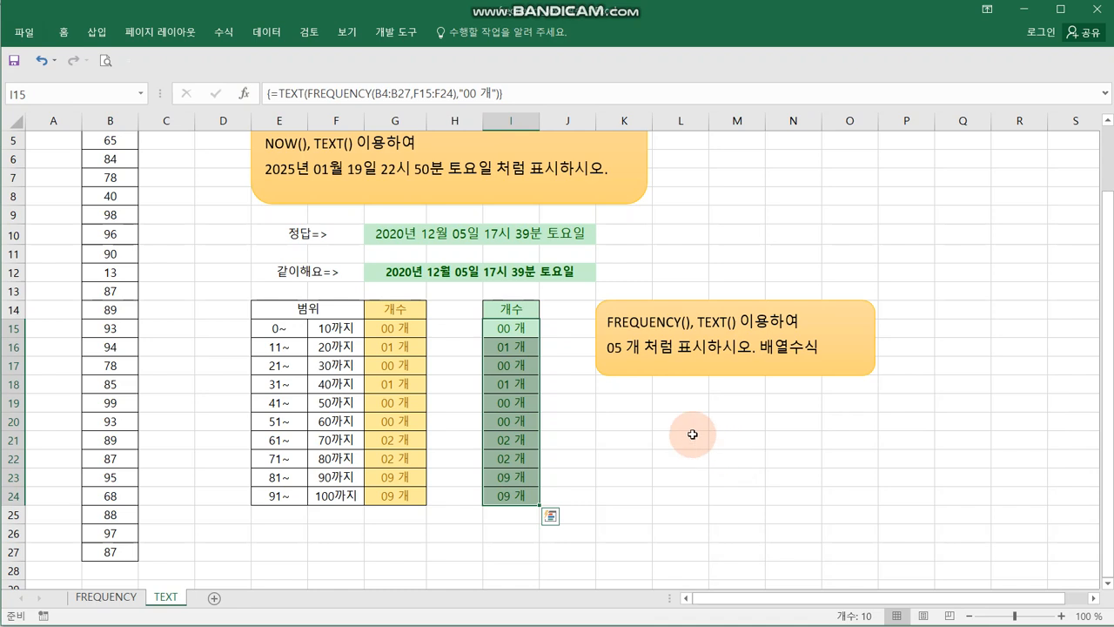
{"action": "left_click", "coordinate": [634, 425]}
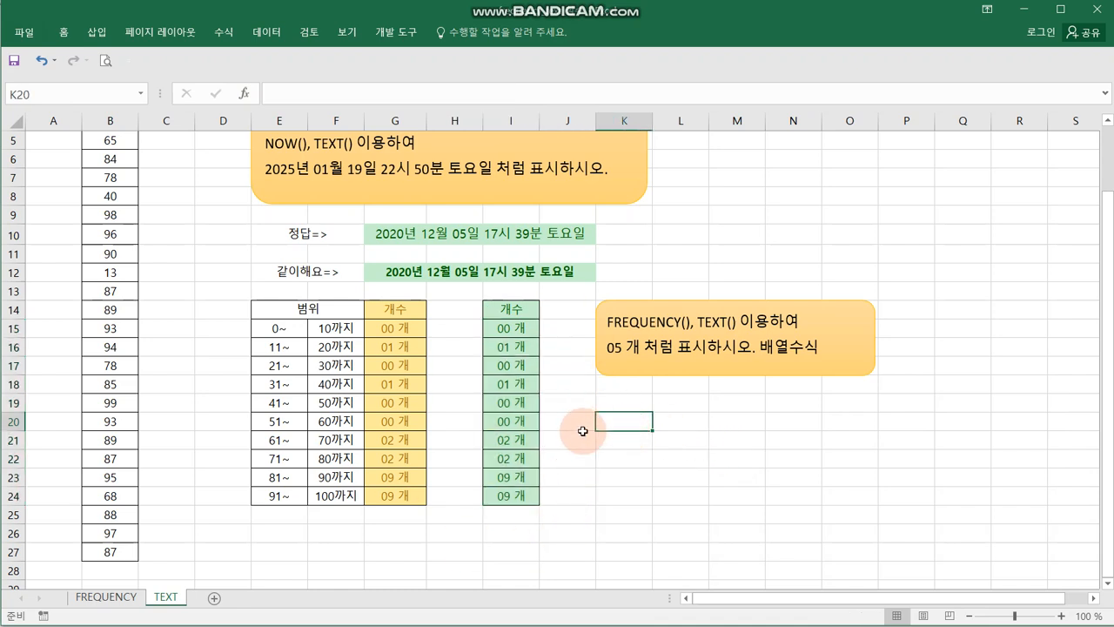
- Move the FREQUENCY(), TEXT() instruction box up beside rows 9 to 12, clear of the space next to the count table
{"action": "scroll", "coordinate": [588, 430], "scroll_direction": "up", "scroll_amount": 1}
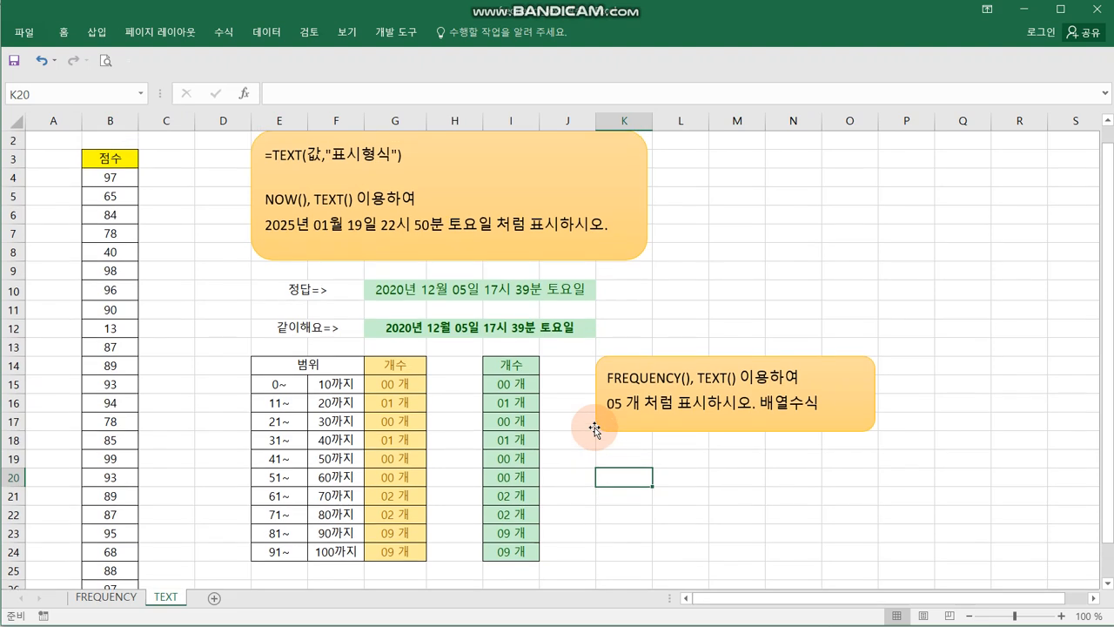
{"action": "left_click_drag", "start_coordinate": [684, 365], "coordinate": [742, 252]}
{"action": "left_click", "coordinate": [601, 423]}
{"action": "left_click_drag", "start_coordinate": [511, 366], "coordinate": [514, 383]}
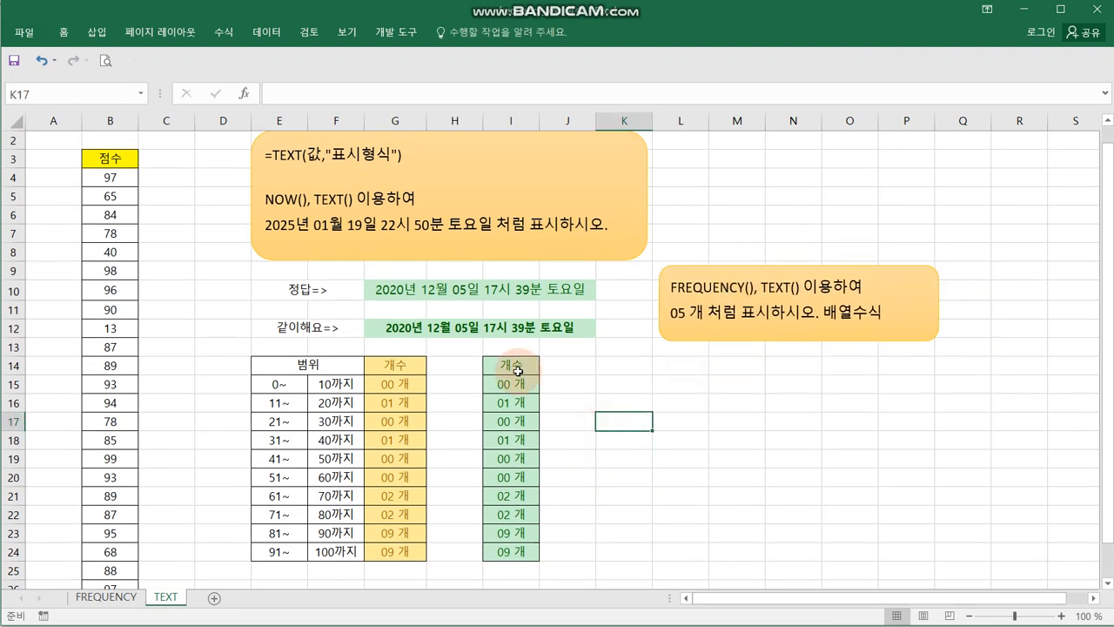
{"action": "left_click_drag", "start_coordinate": [519, 445], "coordinate": [512, 559]}
{"action": "key", "text": "ctrl+c"}
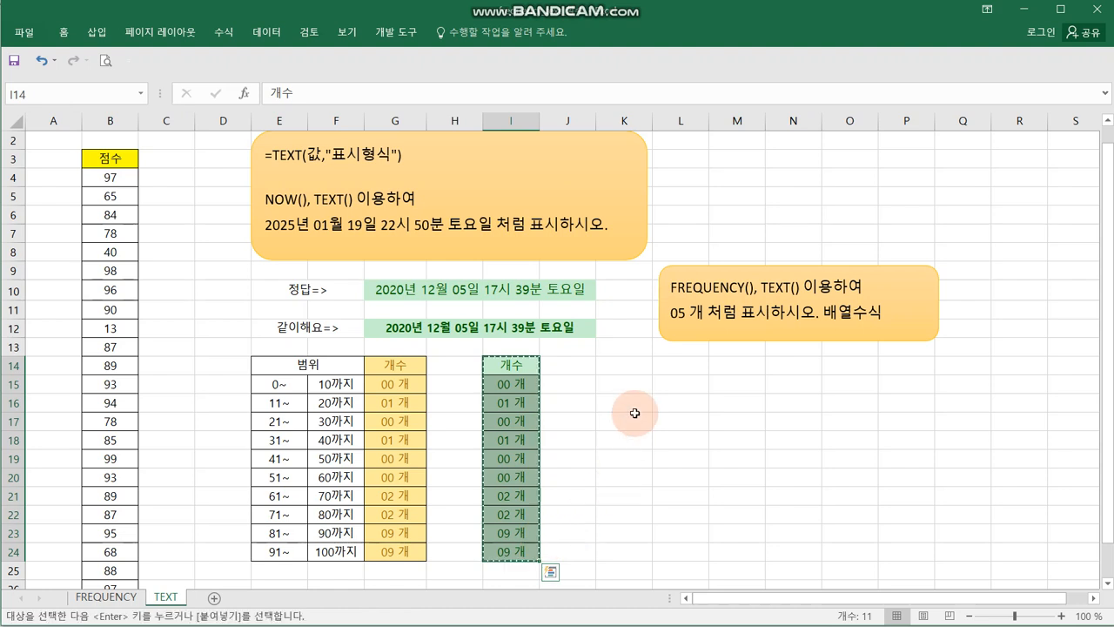
{"action": "left_click", "coordinate": [631, 366]}
{"action": "key", "text": "Escape"}
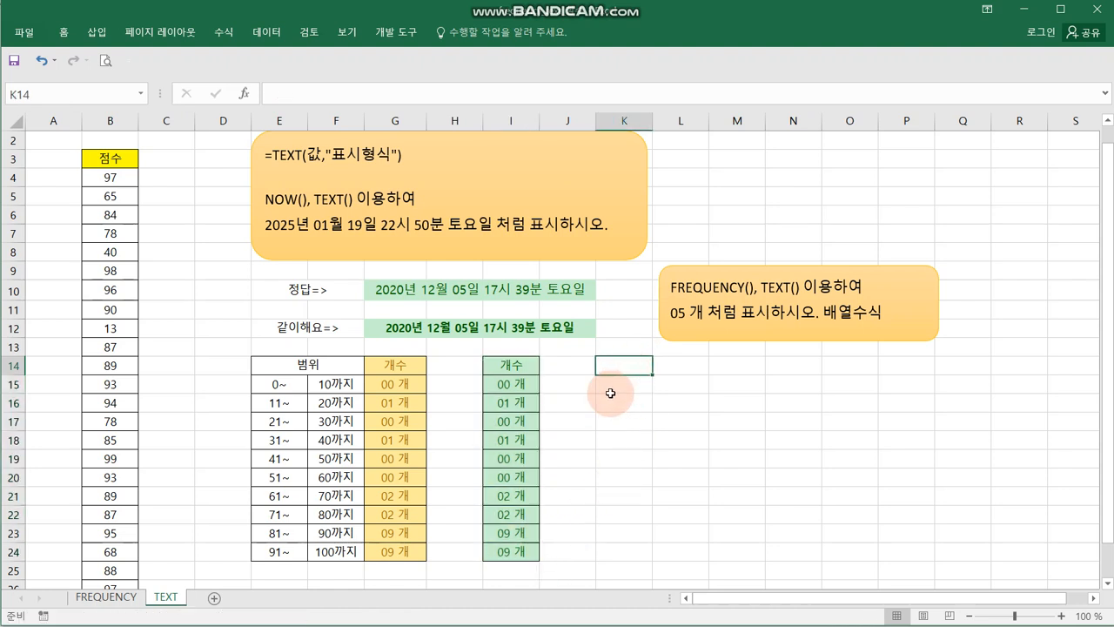
- Copy the 개수 column I14:I24 to K14 and clear the copied counts in K15:K24
{"action": "left_click_drag", "start_coordinate": [511, 366], "coordinate": [514, 558]}
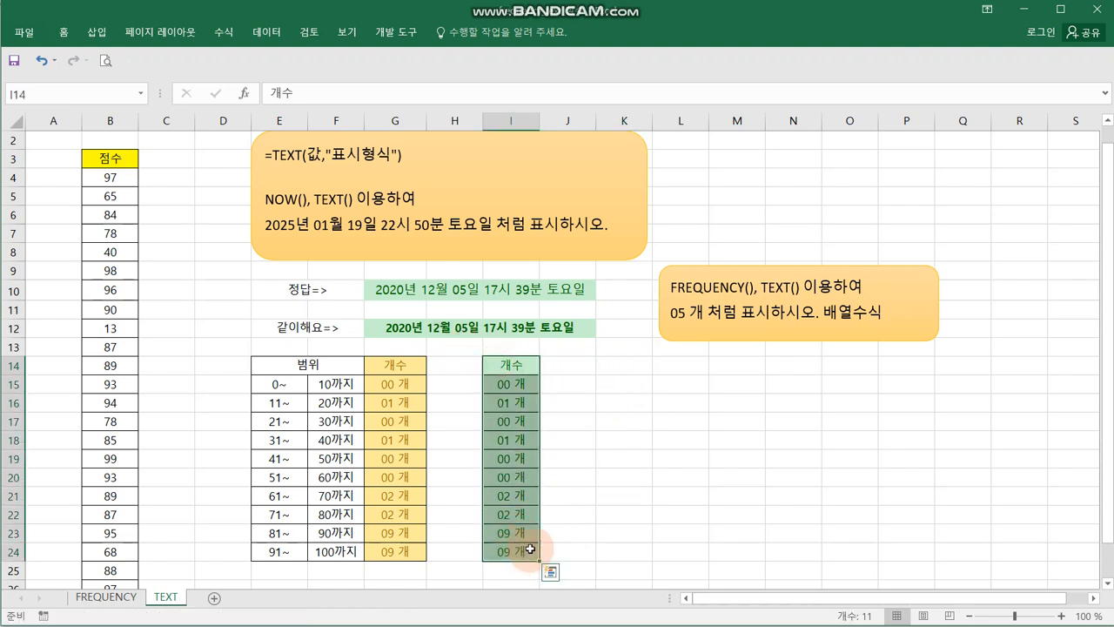
{"action": "key", "text": "ctrl+c"}
{"action": "left_click", "coordinate": [614, 370]}
{"action": "key", "text": "ctrl+v"}
{"action": "left_click_drag", "start_coordinate": [625, 383], "coordinate": [631, 551]}
{"action": "key", "text": "Delete"}
{"action": "left_click", "coordinate": [714, 440]}
- Copy the blank 개수 column K14:K24 to M14 and O14
{"action": "left_click_drag", "start_coordinate": [611, 364], "coordinate": [635, 552]}
{"action": "key", "text": "ctrl+c"}
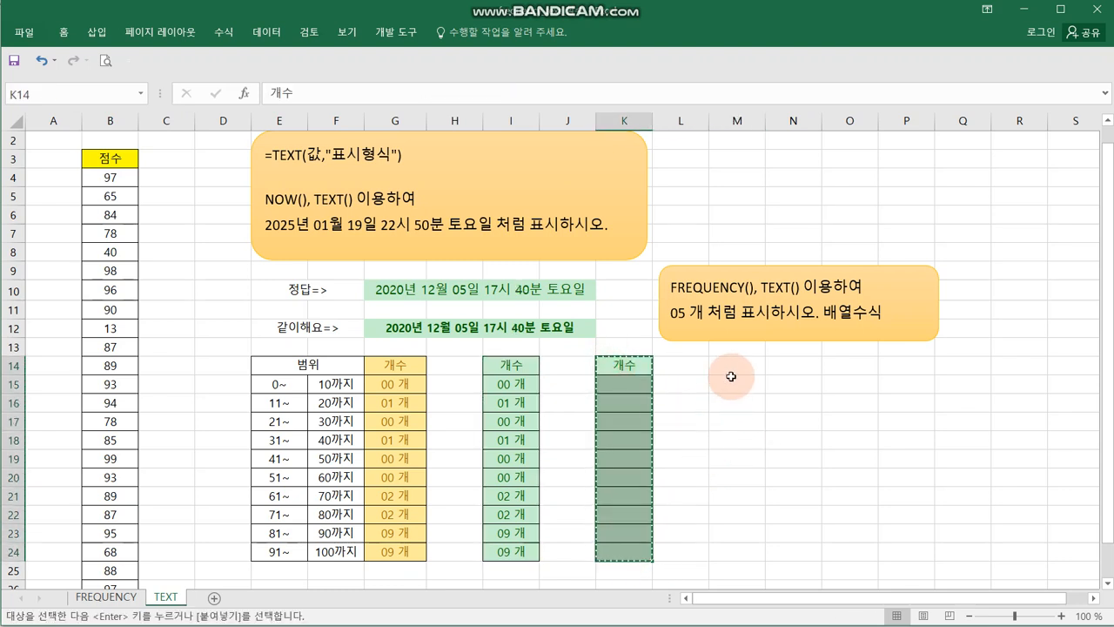
{"action": "left_click", "coordinate": [736, 365]}
{"action": "key", "text": "ctrl+v"}
{"action": "left_click", "coordinate": [836, 366]}
{"action": "key", "text": "ctrl+v"}
{"action": "left_click", "coordinate": [940, 456]}
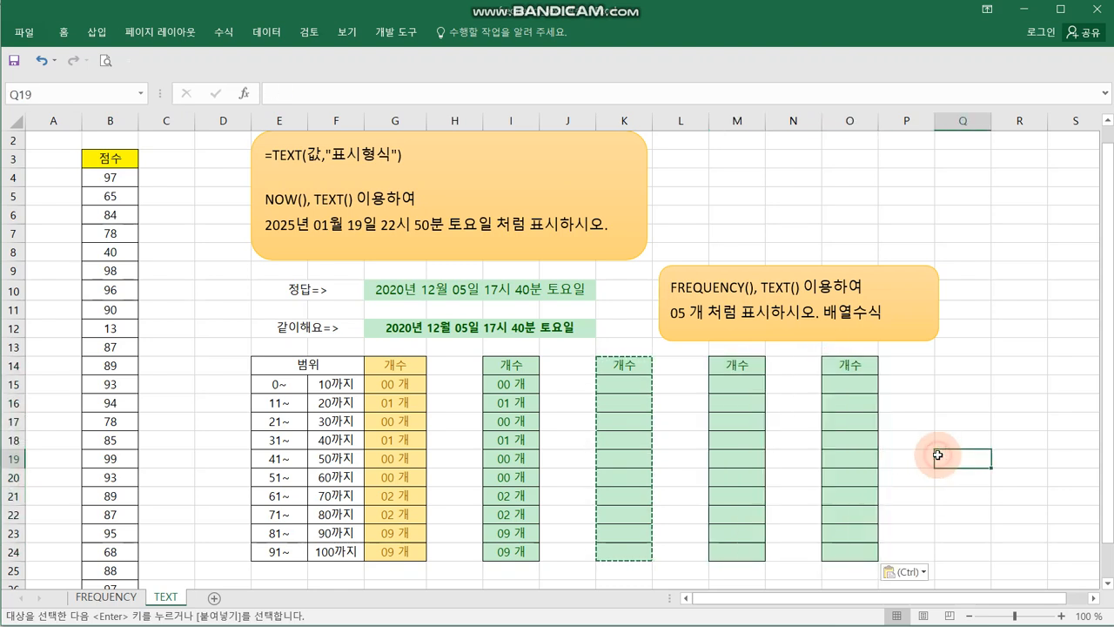
{"action": "key", "text": "Escape"}
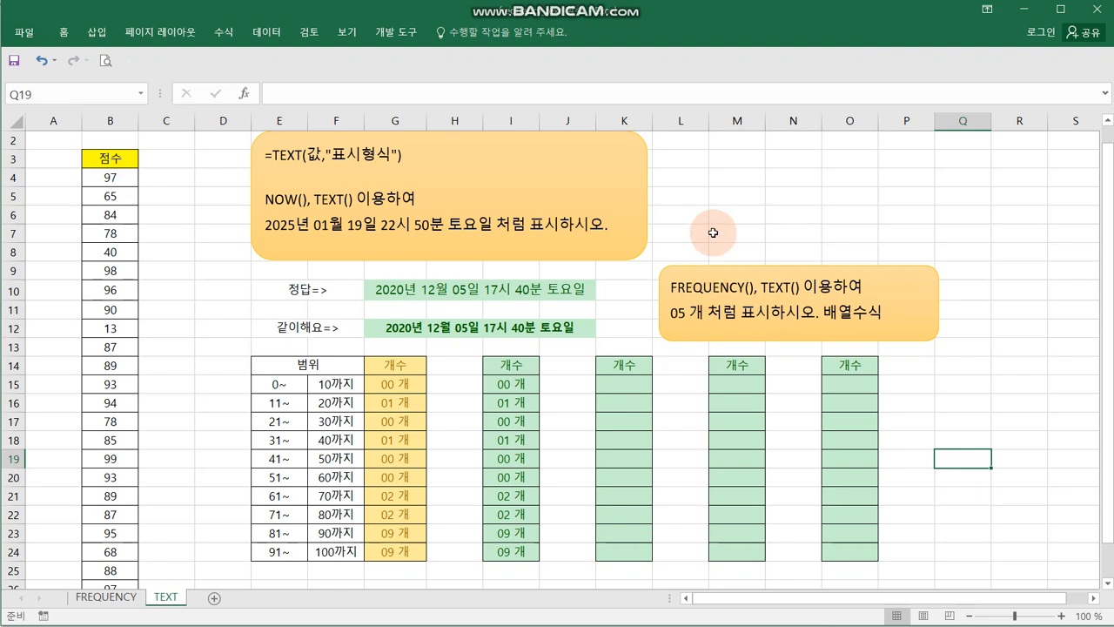
{"action": "left_click_drag", "start_coordinate": [727, 200], "coordinate": [883, 193]}
{"action": "left_click_drag", "start_coordinate": [738, 233], "coordinate": [862, 232]}
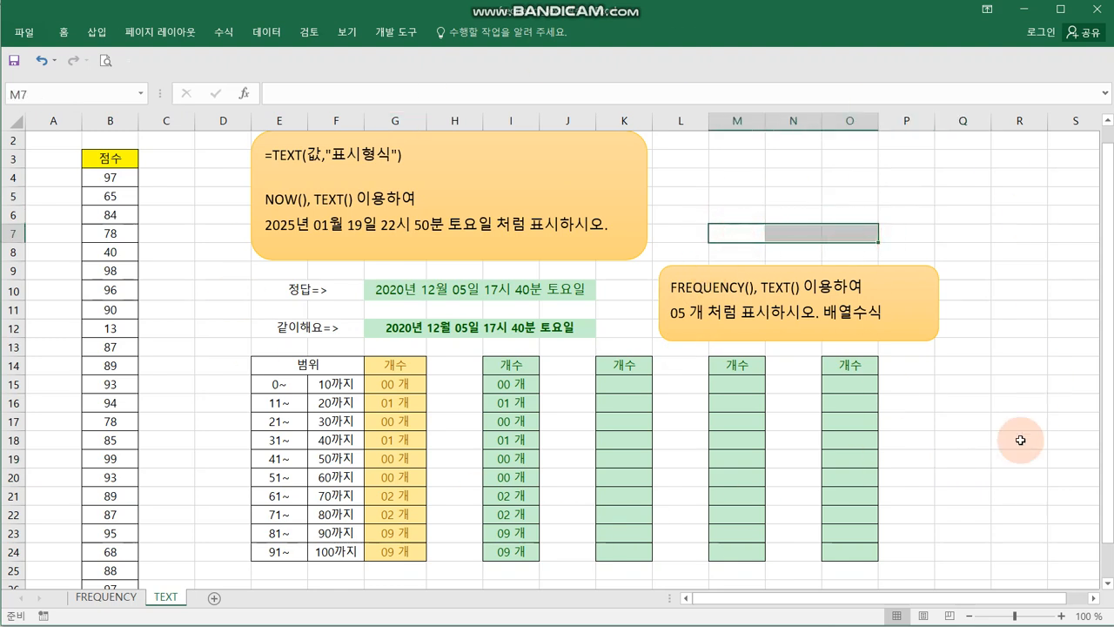
{"action": "left_click", "coordinate": [951, 472]}
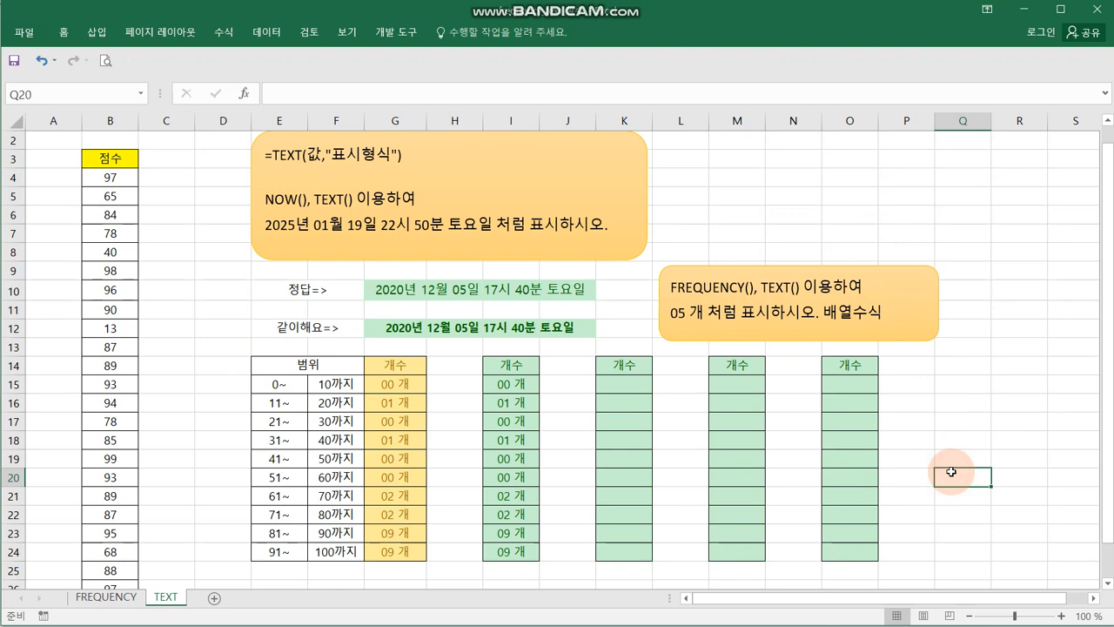